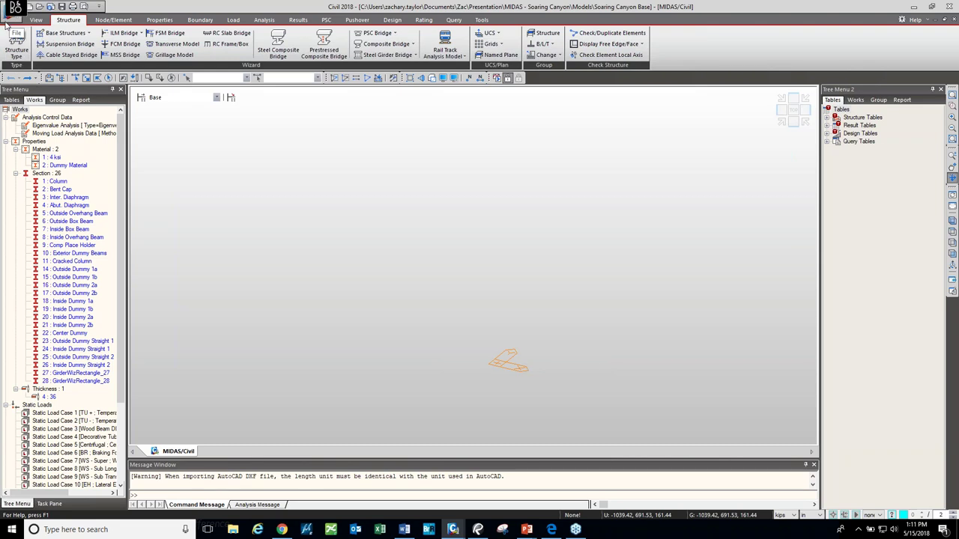
Step: Examine the AutoCAD DXF import settings and close them without importing a file
click(6, 23)
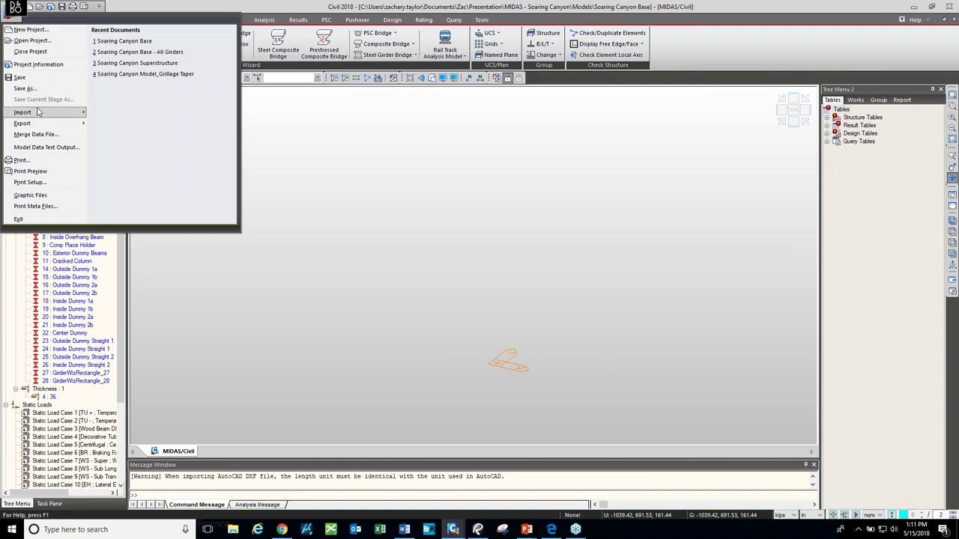
mouse_move(41, 113)
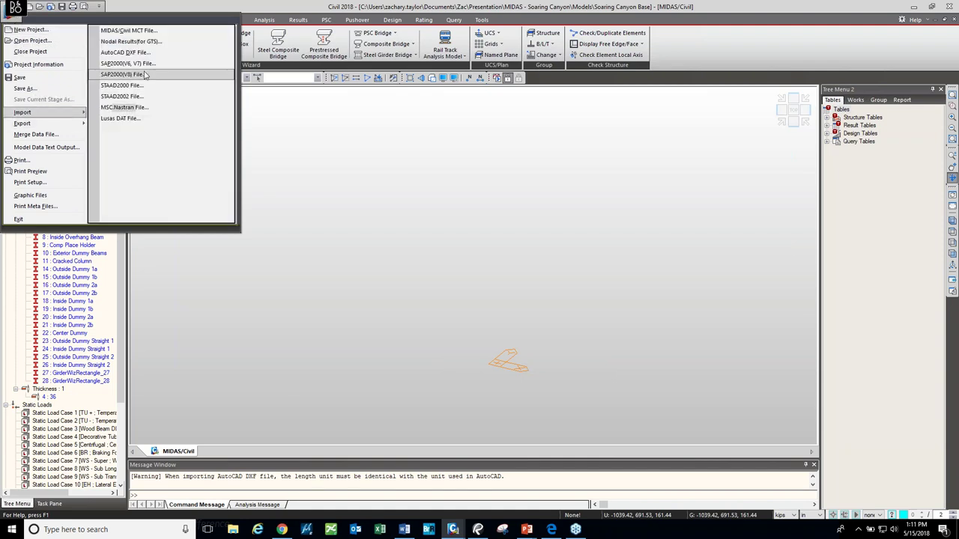
click(180, 56)
drag(71, 7, 142, 35)
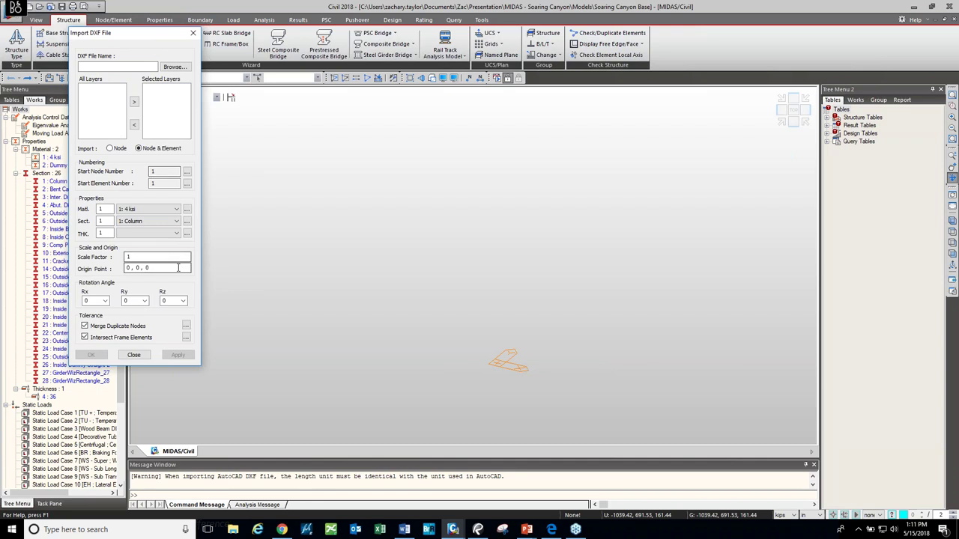
click(193, 34)
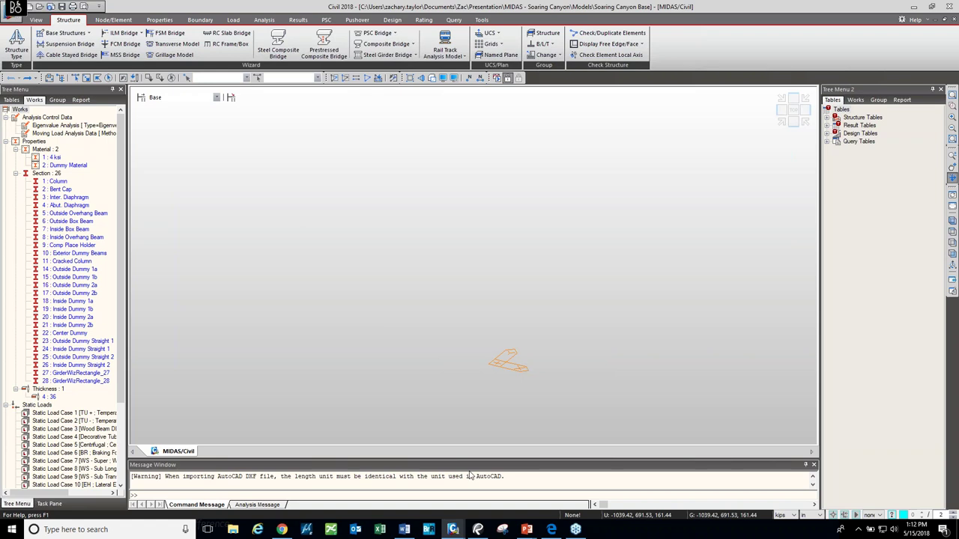
Step: Switch to the PowerPoint slide show and advance to the Preliminary MIDAS Grillage Wizard Model slide
mouse_move(530, 531)
click(540, 488)
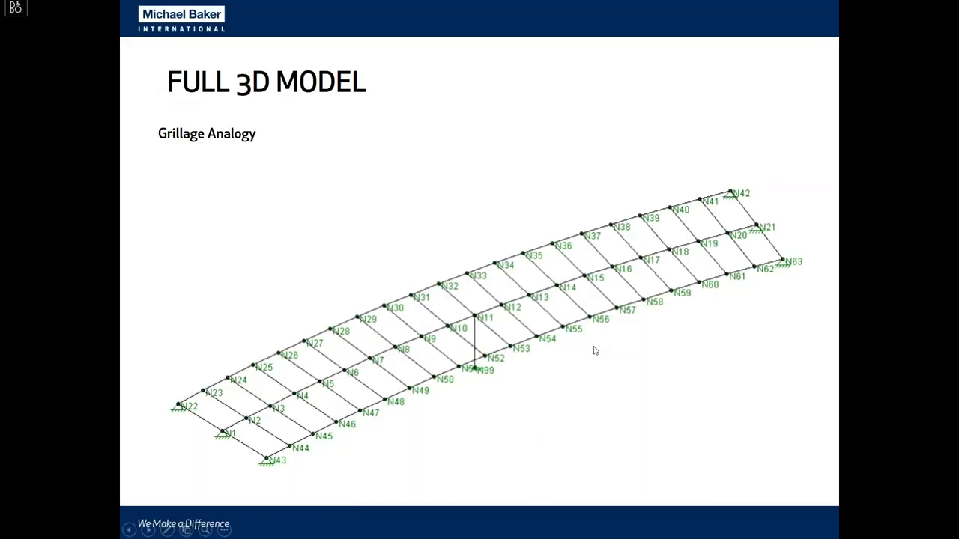
click(595, 350)
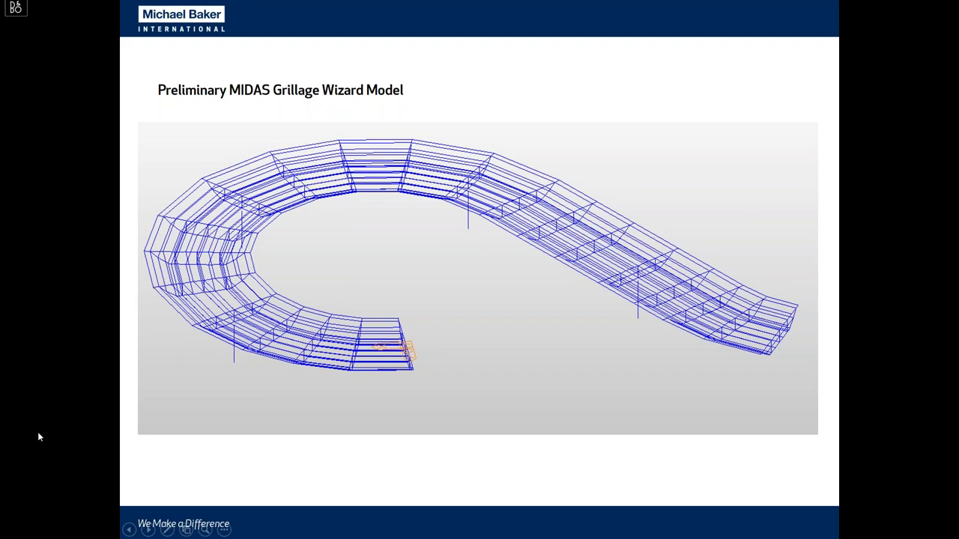
Step: Switch back to MIDAS Civil and look over the PSC Bridge wizard options
key(alt+Tab)
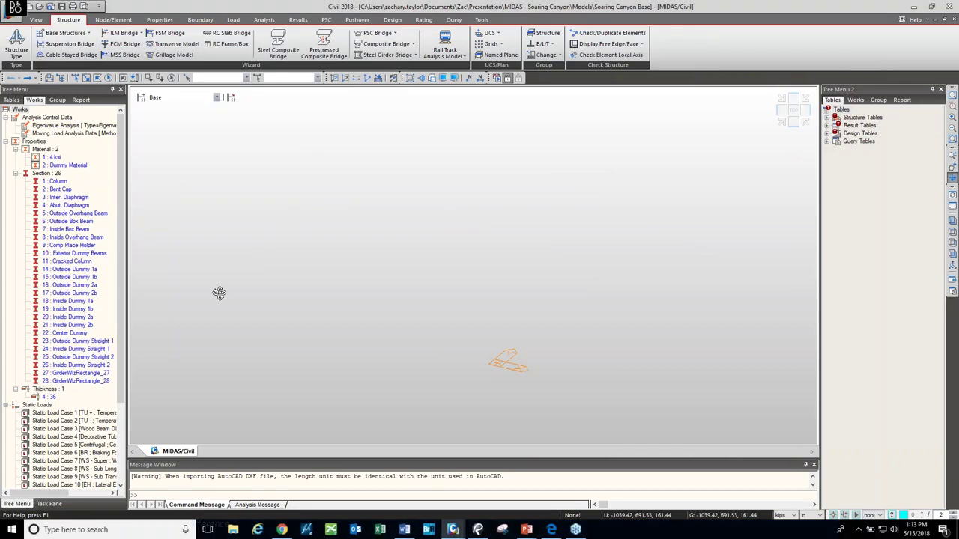
click(390, 34)
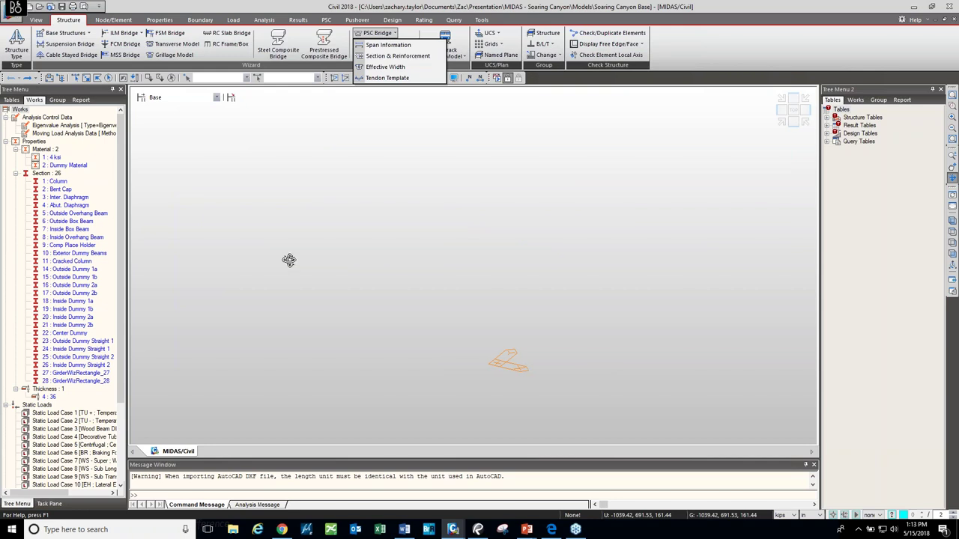
click(306, 199)
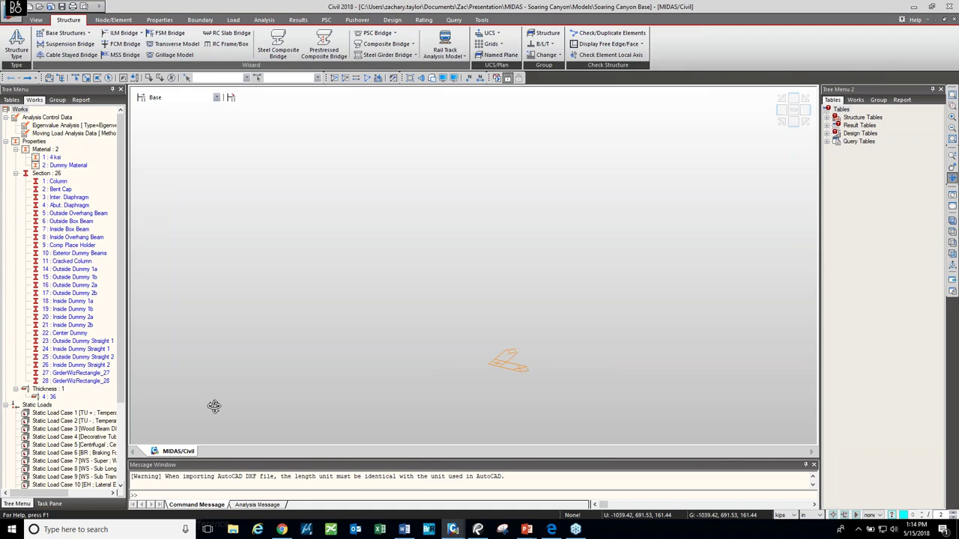
Step: Switch to the PowerPoint slide show and advance to the Girder Divisions slide
mouse_move(527, 530)
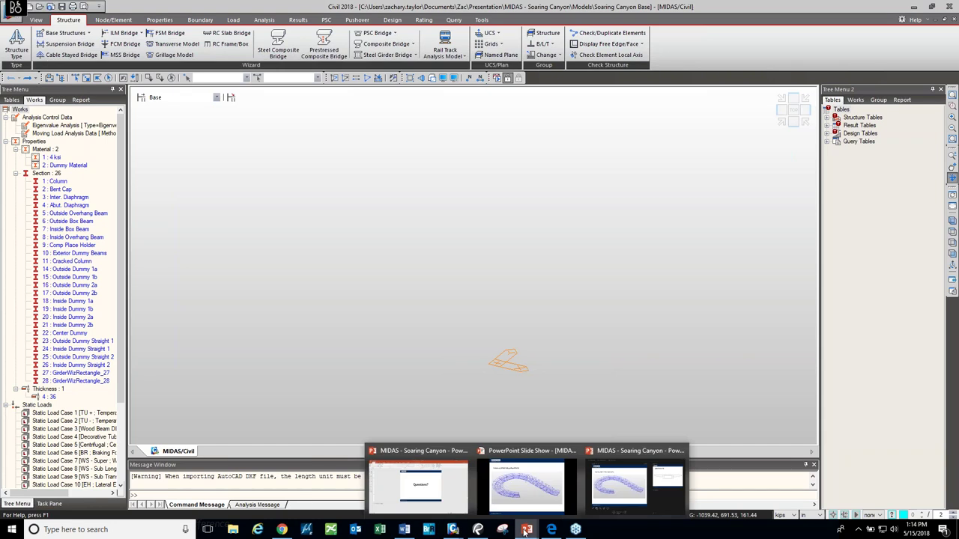
click(517, 503)
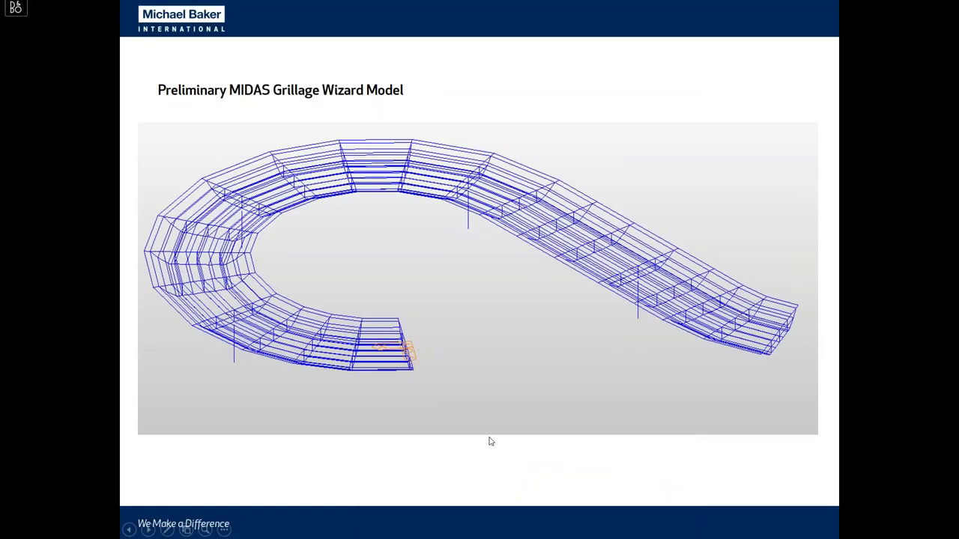
click(490, 442)
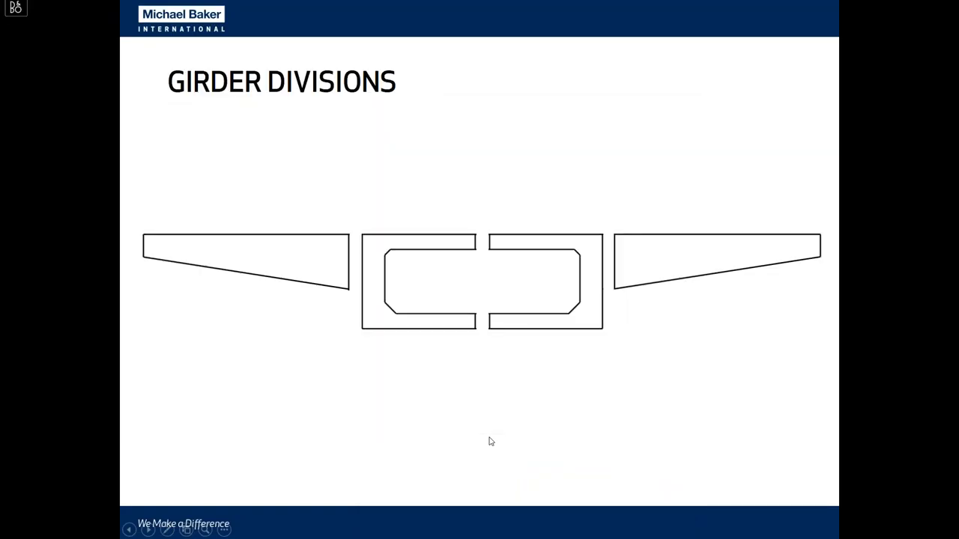
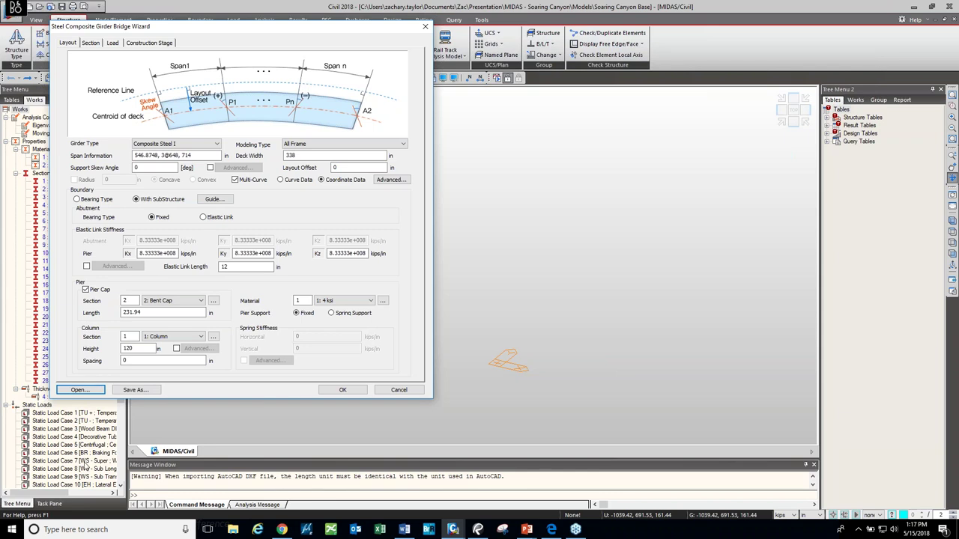
Step: Load Soaring Canyon Superstructure Model.wzd into the Steel Composite Girder Bridge Wizard
click(85, 392)
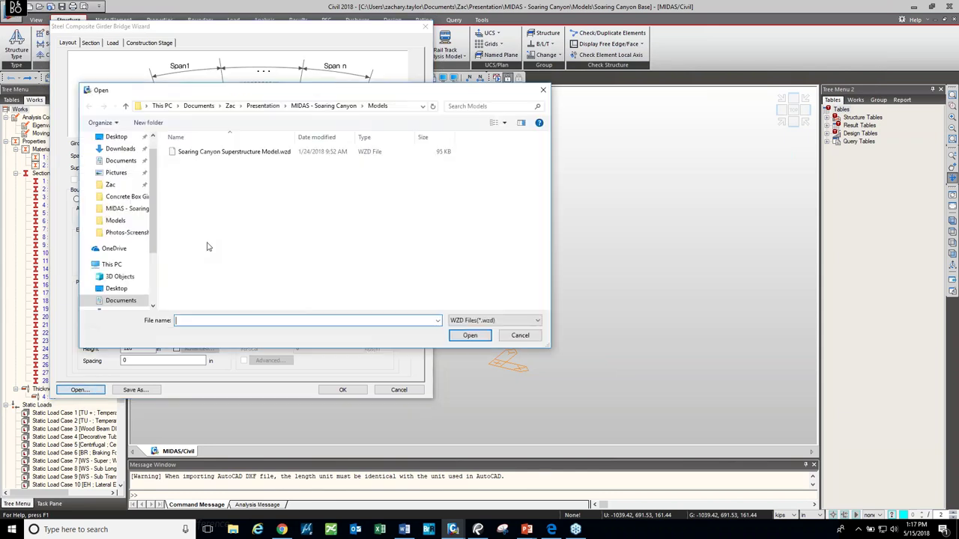
click(223, 155)
click(470, 335)
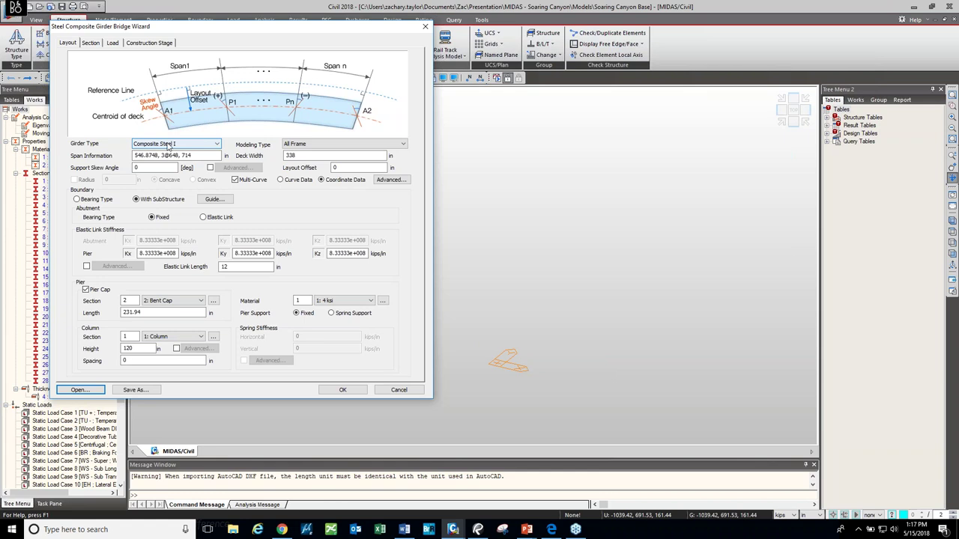
Step: Keep Composite Steel I as the girder type and select All Frame as the modeling type
click(190, 145)
click(191, 147)
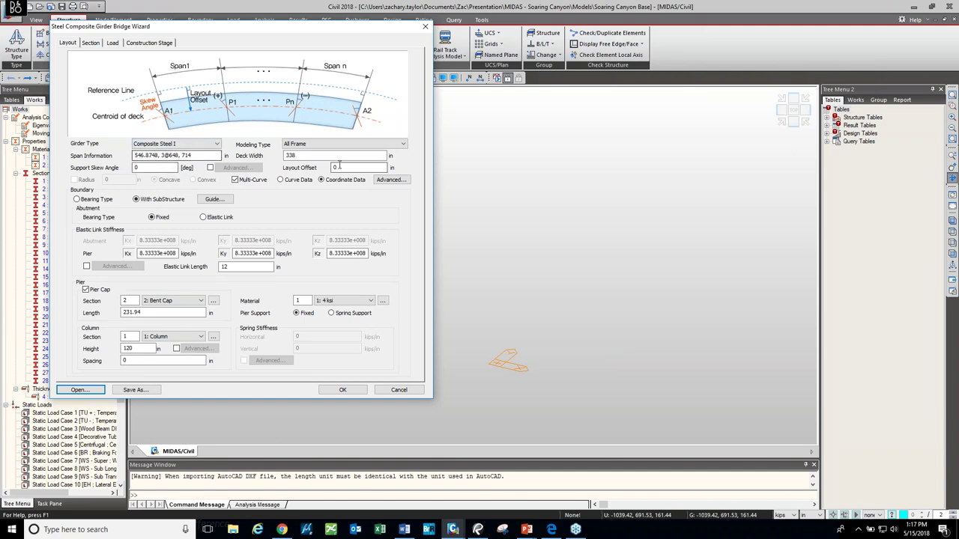
click(313, 145)
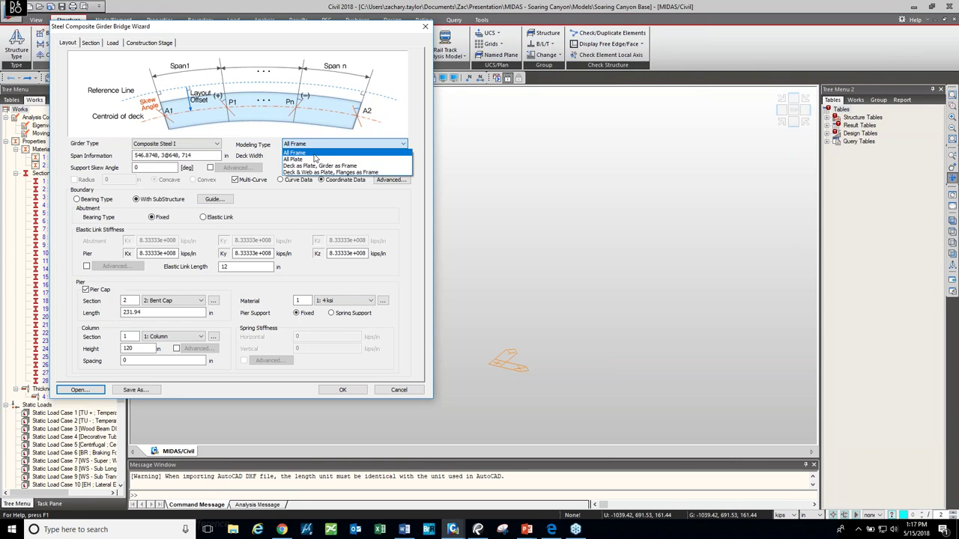
click(314, 152)
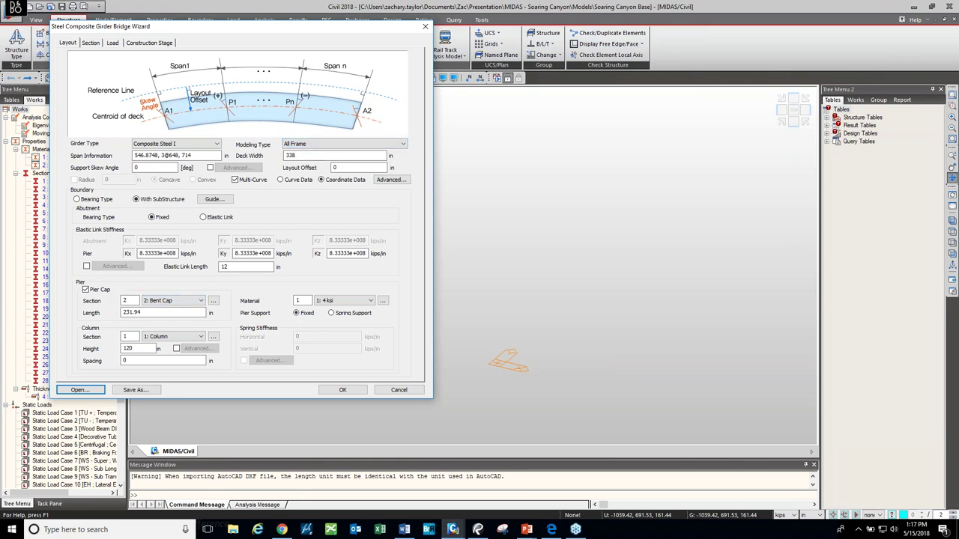
Step: Examine the plan curve coordinates and vertical curve data of the bridge layout, leaving the curve unmodified
key(alt+Tab)
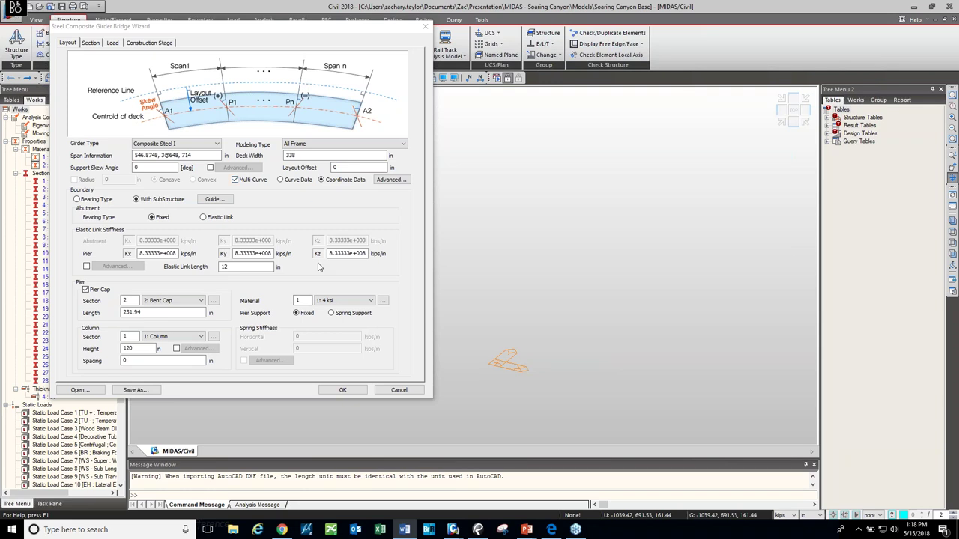
click(390, 180)
drag(371, 192, 372, 184)
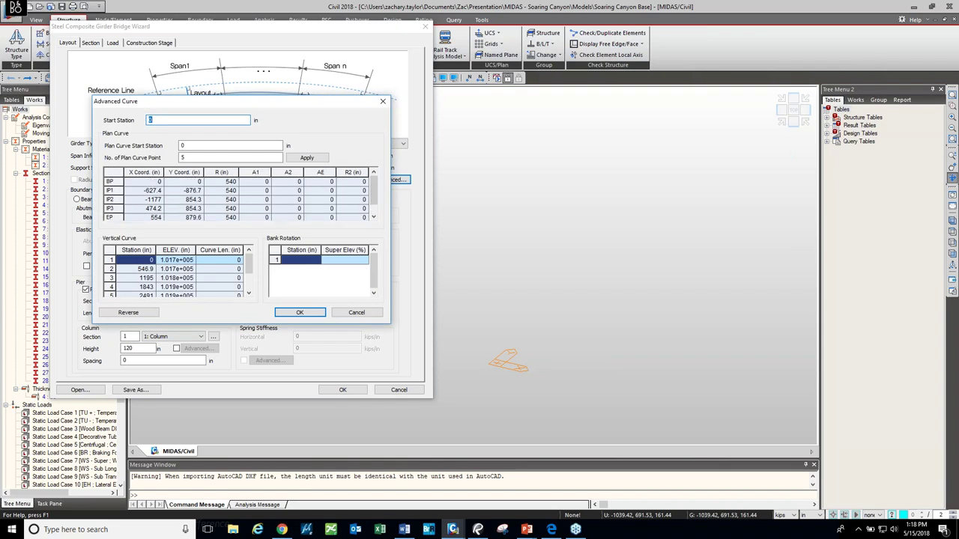
drag(114, 190, 117, 207)
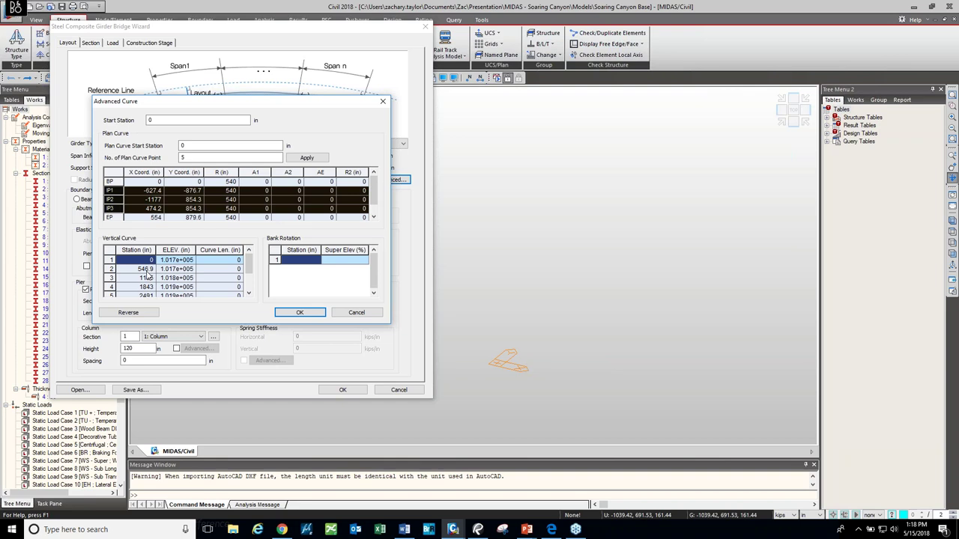
click(353, 313)
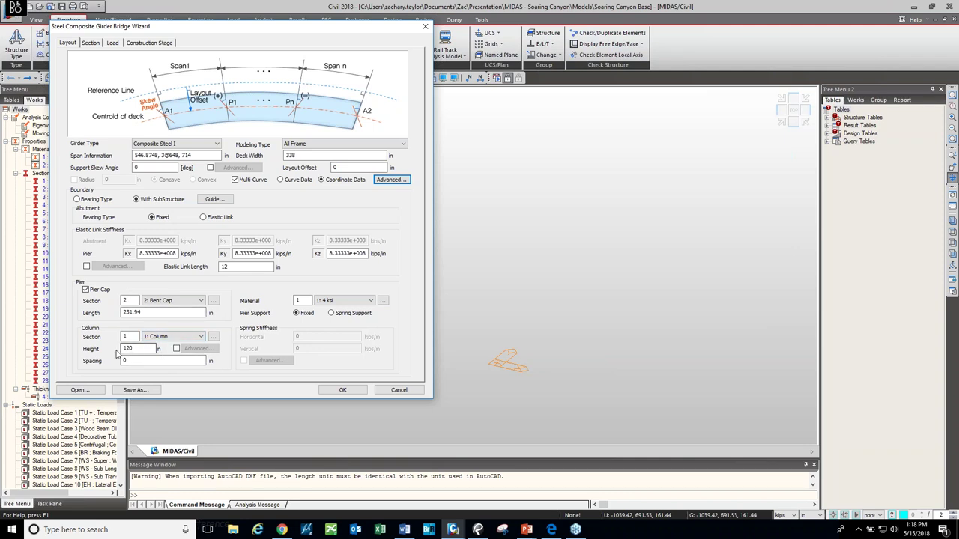
Step: Inspect the per-pier height settings for the columns, and leave individual pier heights switched off
click(176, 349)
click(194, 349)
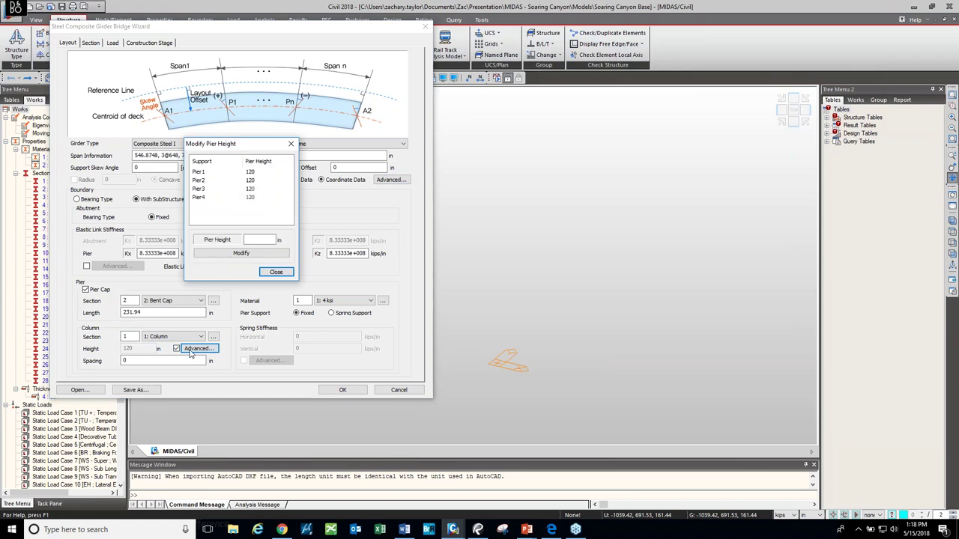
click(253, 172)
click(253, 189)
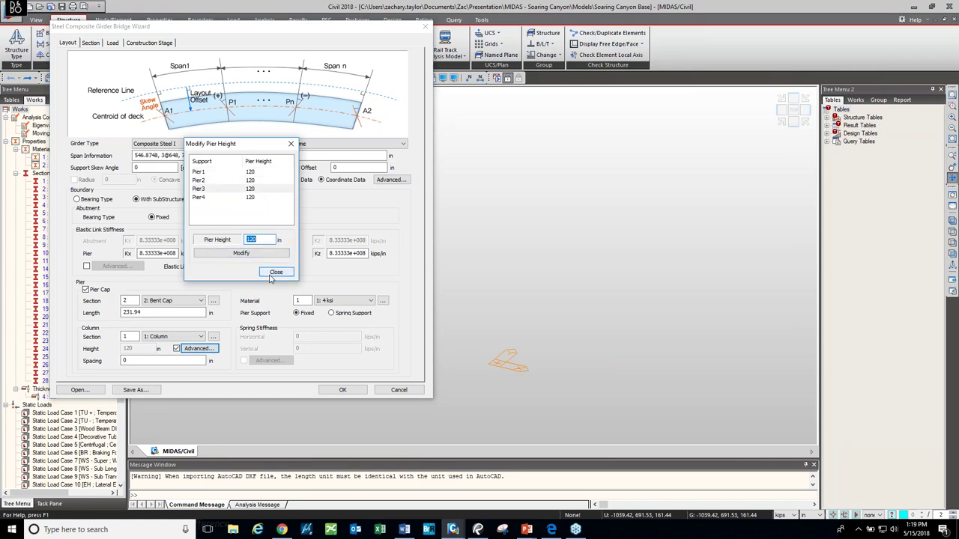
click(274, 273)
click(176, 349)
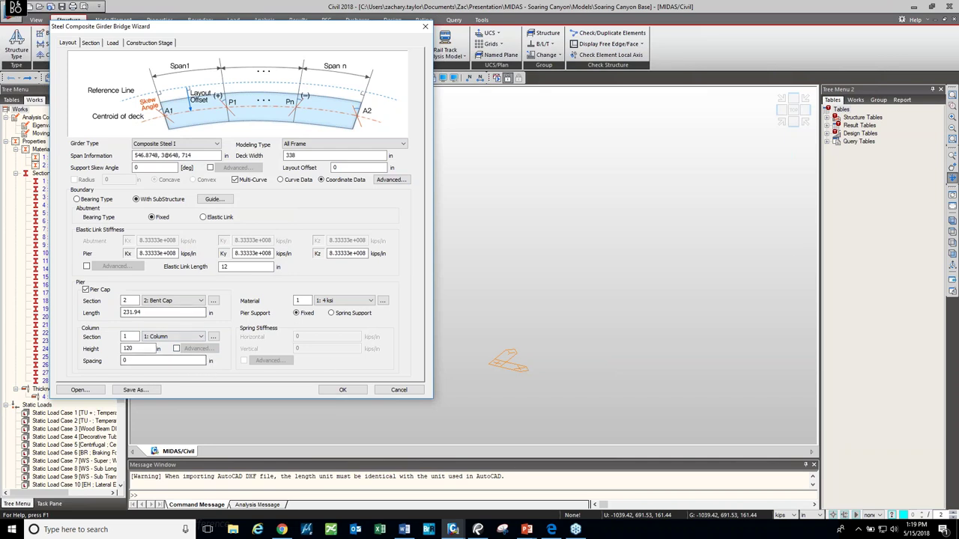
Step: Review the wizard's section settings and examine the Comp Place Holder girder section's data without modifying it
click(92, 43)
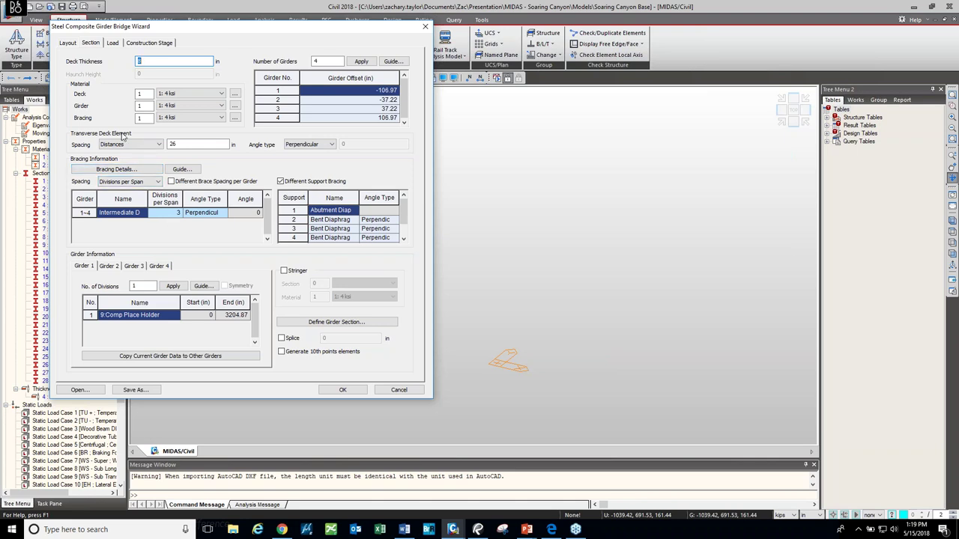
click(177, 143)
click(291, 323)
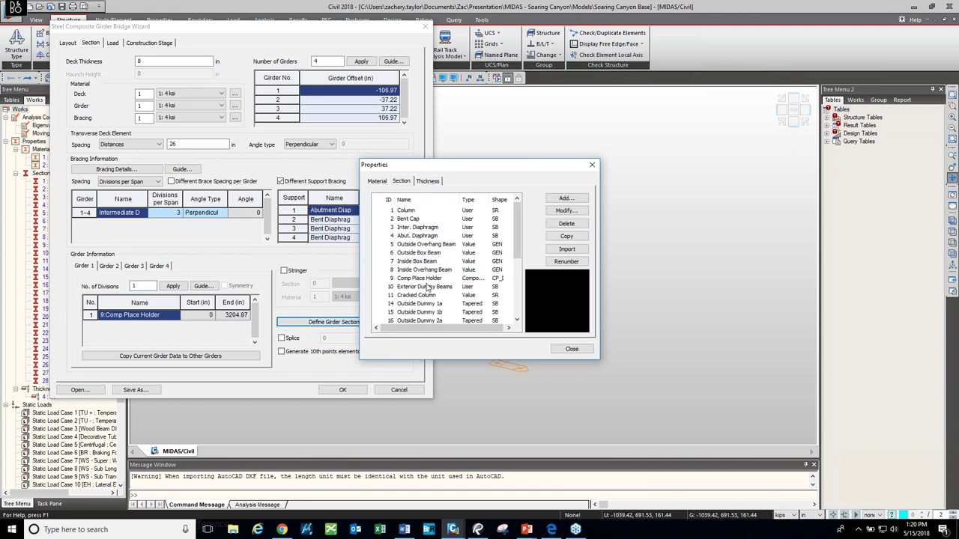
click(424, 278)
click(566, 211)
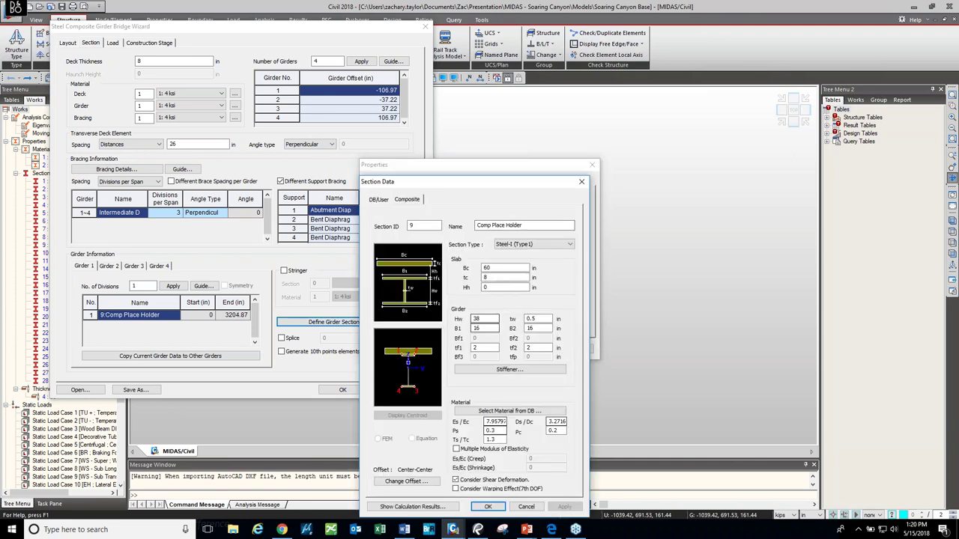
click(526, 508)
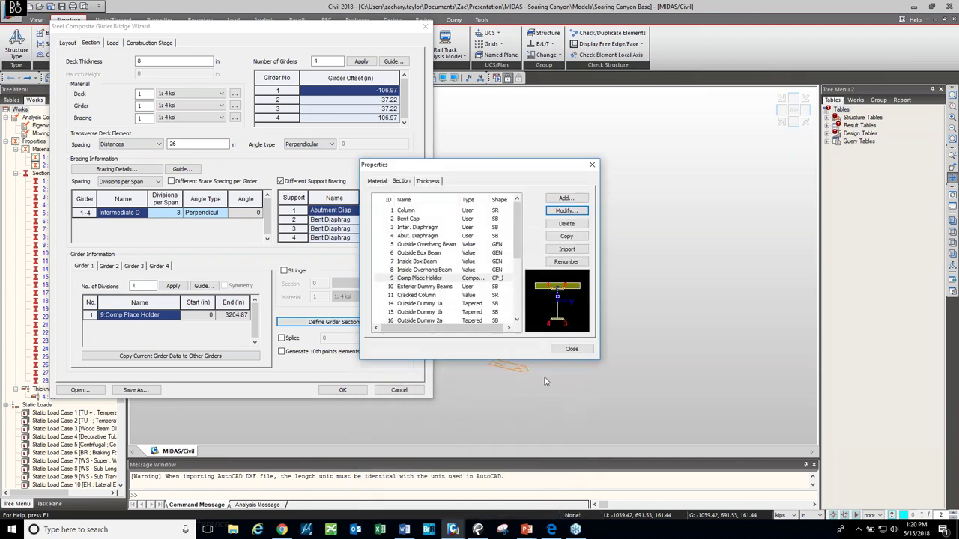
click(563, 350)
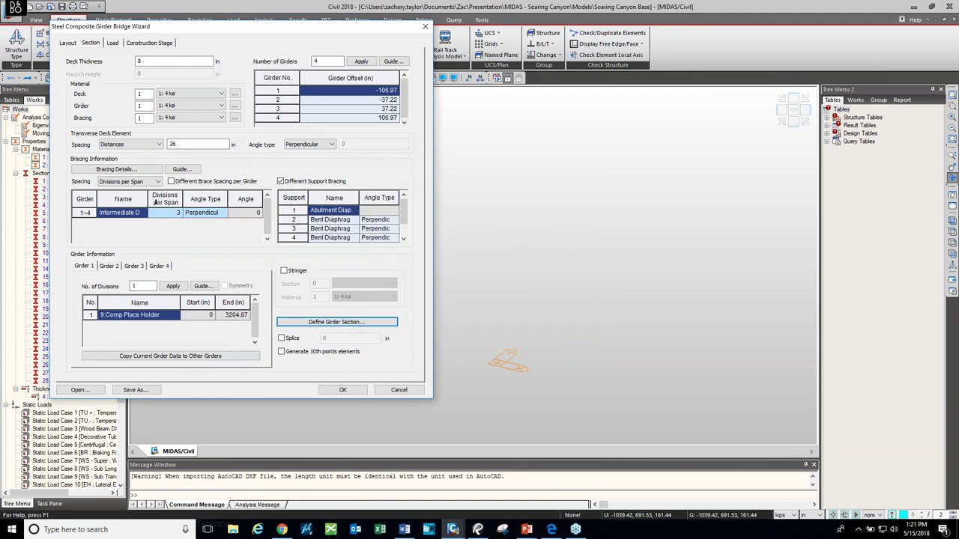
Step: Review the wizard's load settings, including the traffic lane and vehicle definitions, without modifying them
click(112, 42)
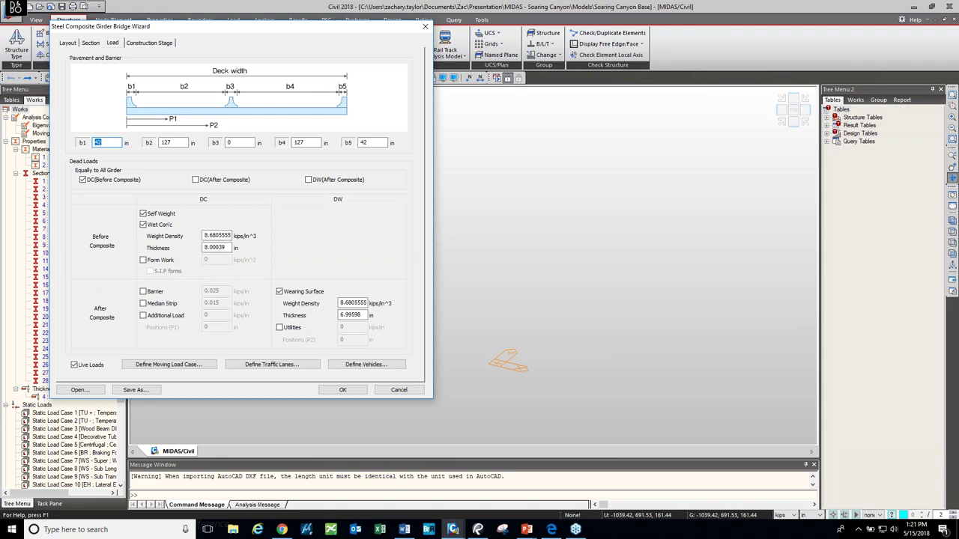
key(alt+Tab)
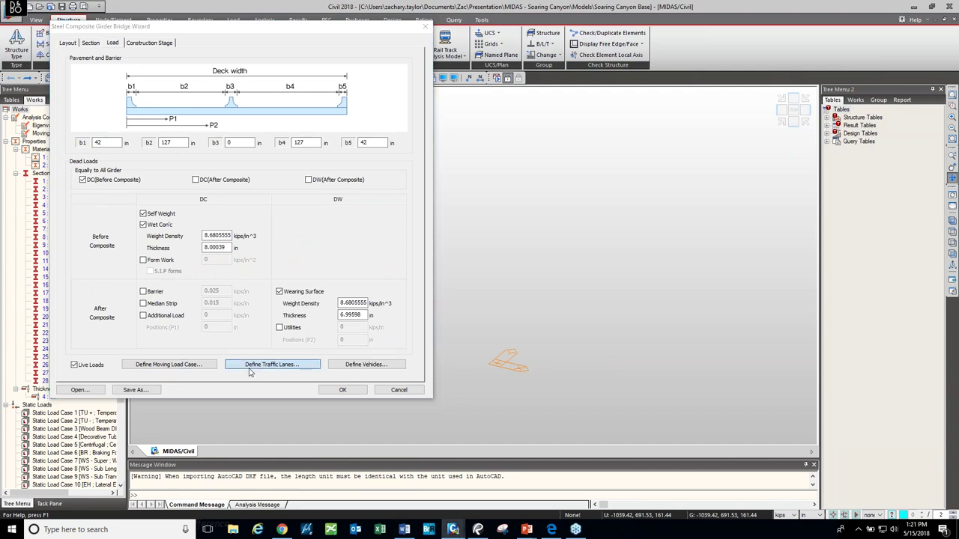
click(251, 367)
click(361, 307)
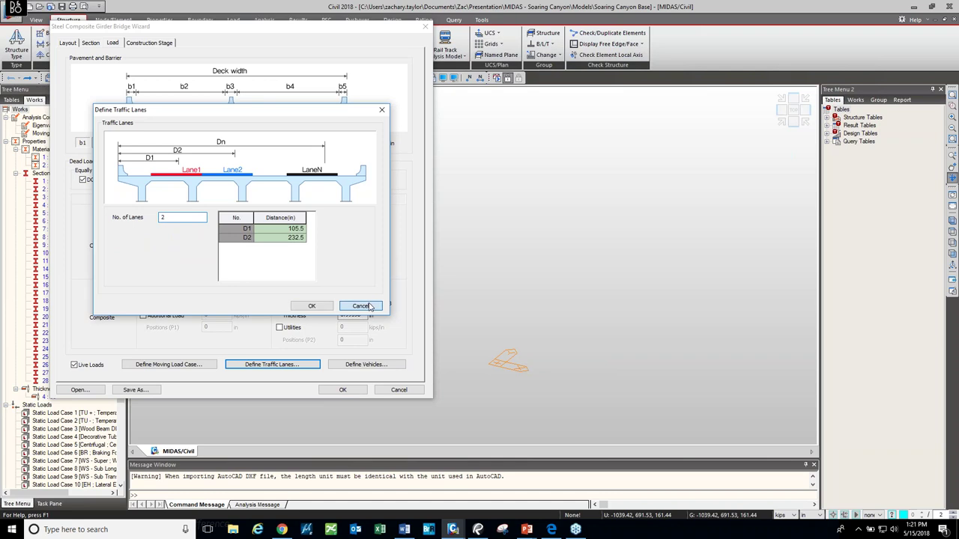
click(365, 365)
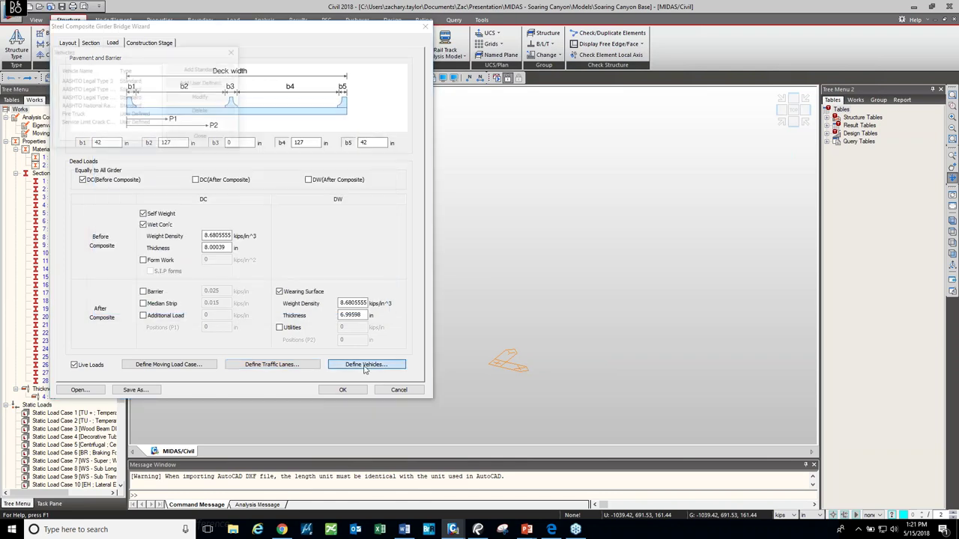
click(234, 53)
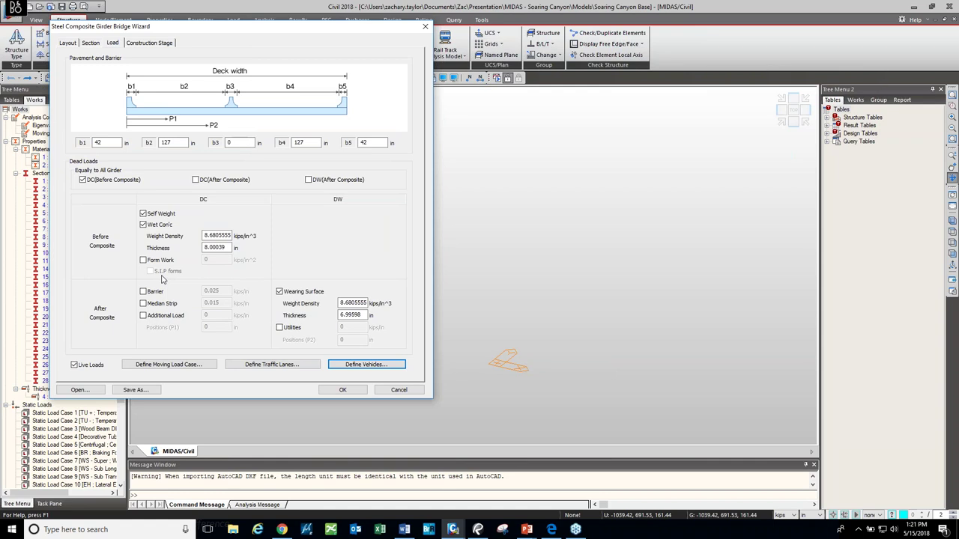
Step: Generate the curved bridge grillage from the wizard, leaving the Construction Stage and Reinforcement options switched off
click(149, 43)
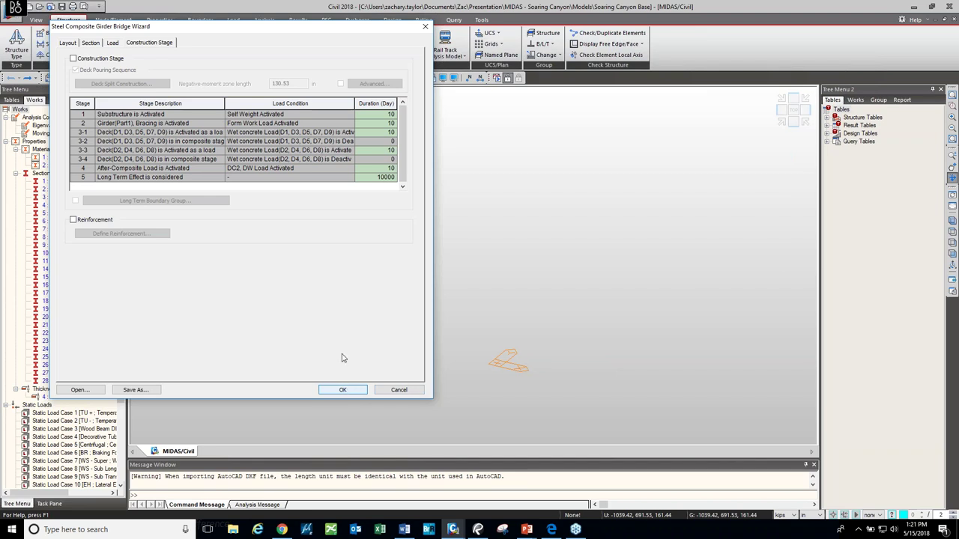
click(339, 389)
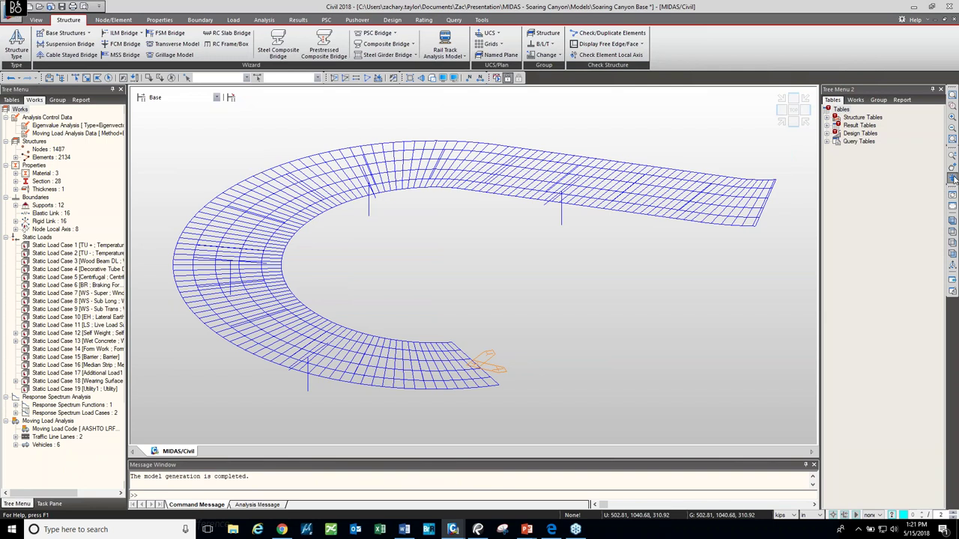
drag(687, 313, 730, 308)
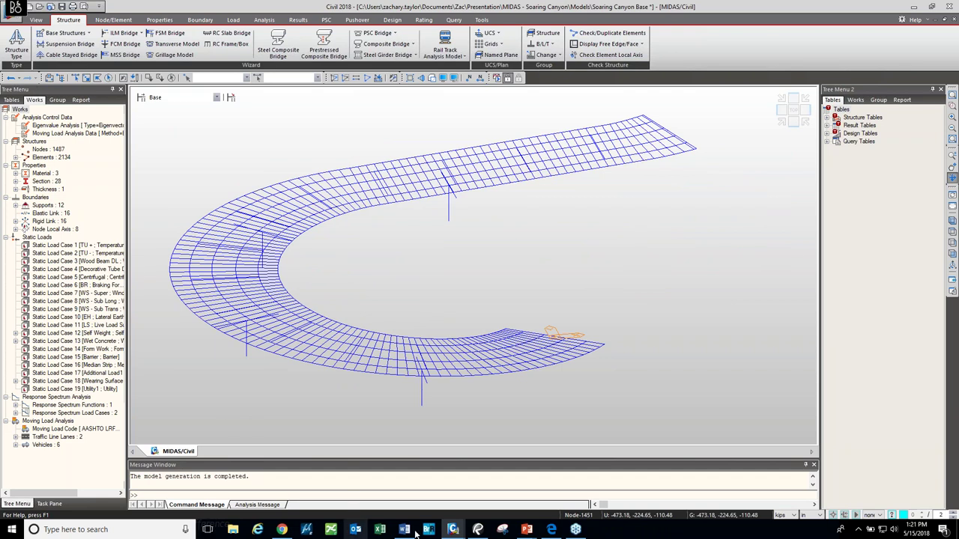
Step: Switch to the Soaring Canyon Base - All Girders model and highlight its Inside Overhang Girder, Inside Box Girder and Dummy Beam groups in turn
mouse_move(455, 529)
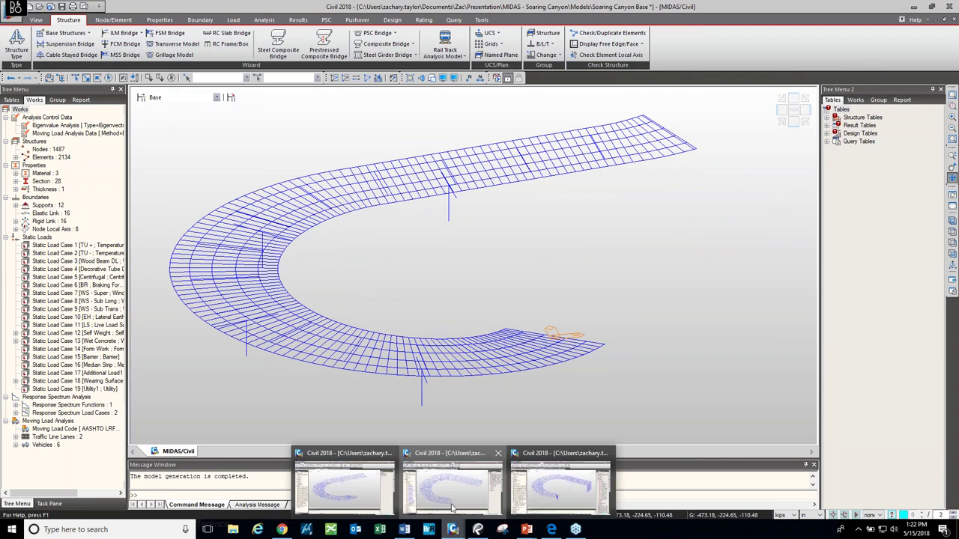
click(452, 491)
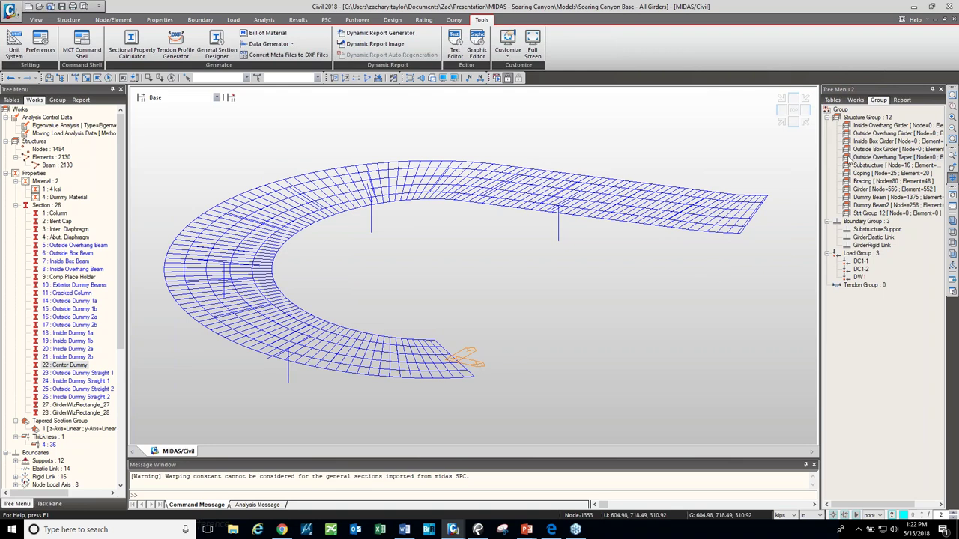
right_click(888, 125)
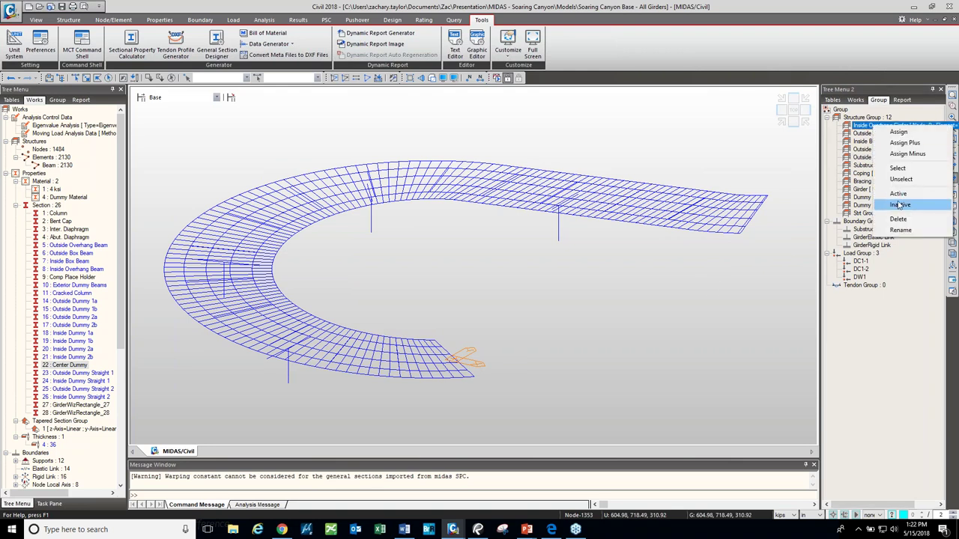
click(898, 168)
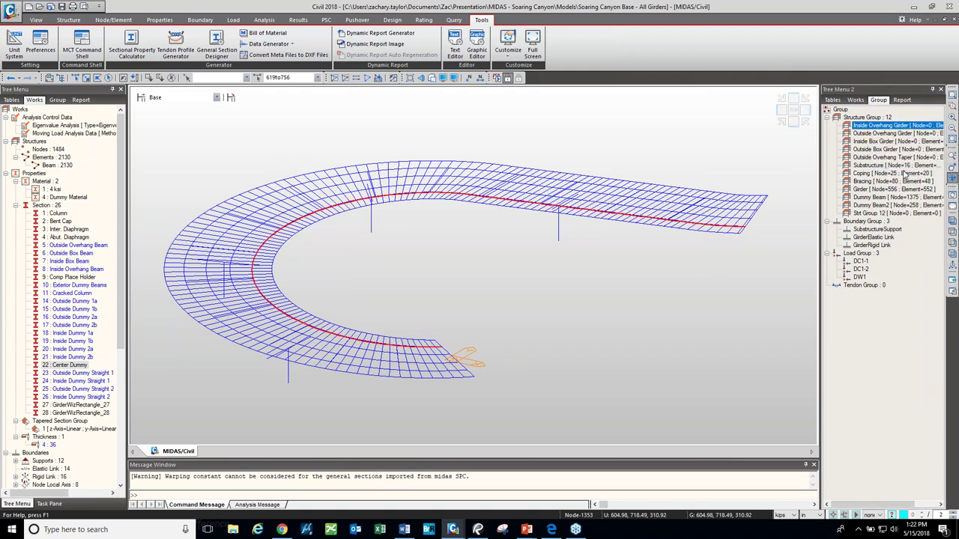
right_click(887, 141)
click(904, 186)
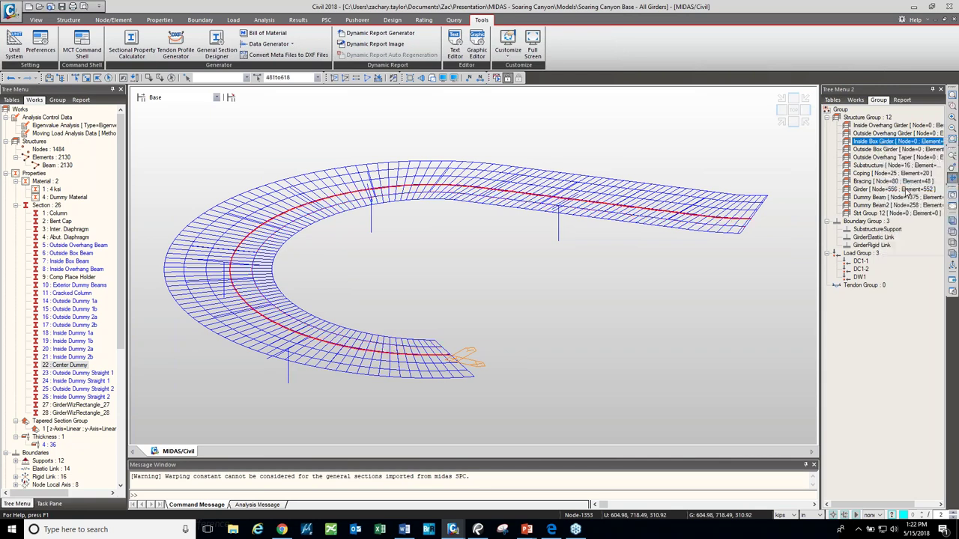
right_click(869, 198)
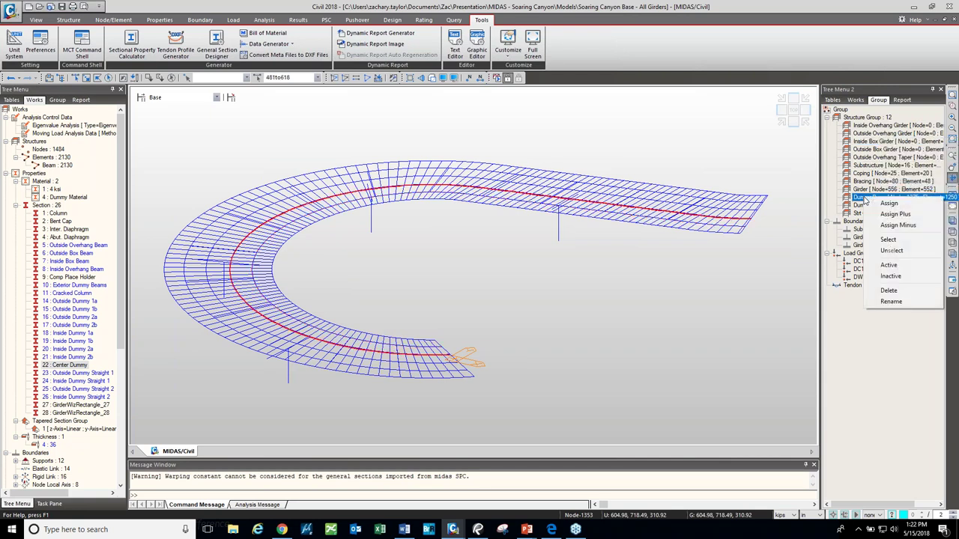
click(888, 240)
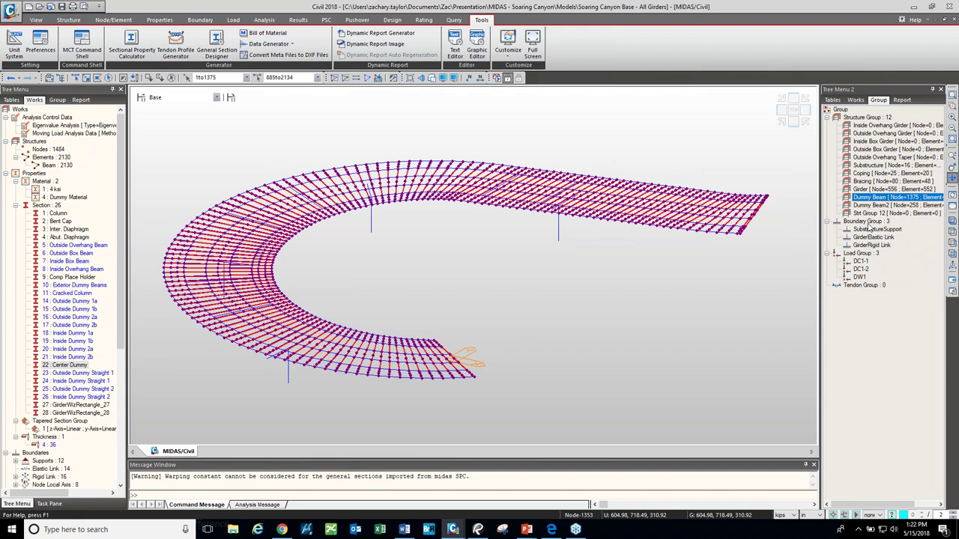
Step: Isolate the Inside Overhang Girder group in the model view, and reactivate the whole structure
right_click(873, 127)
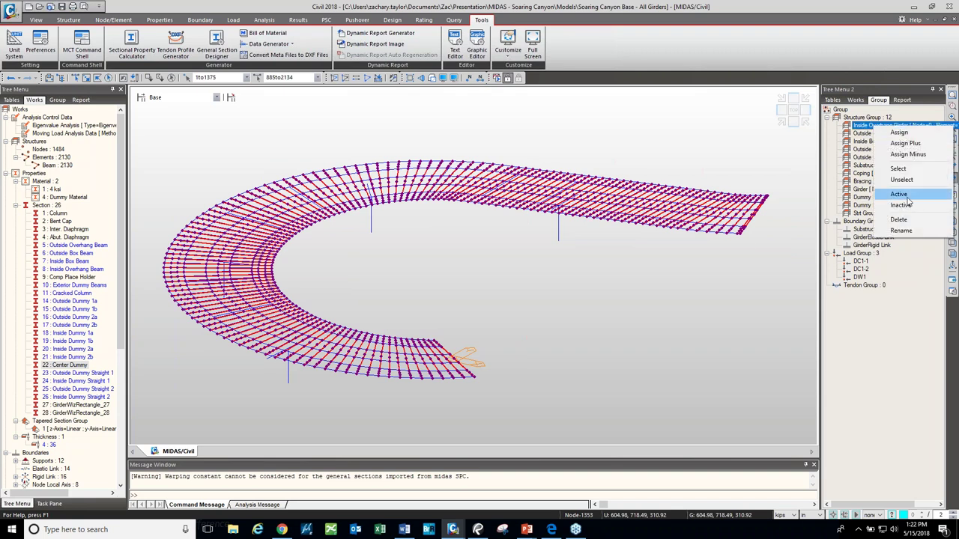
click(903, 196)
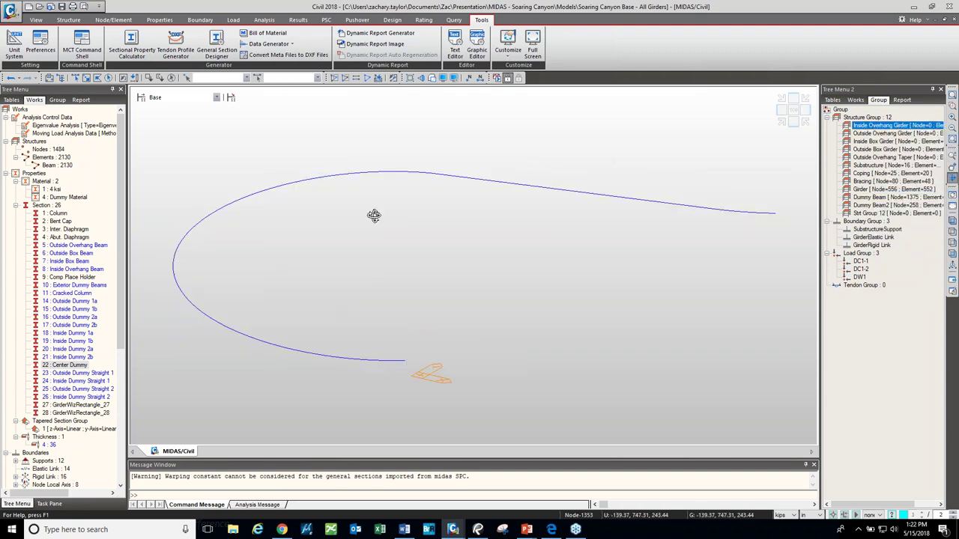
click(365, 81)
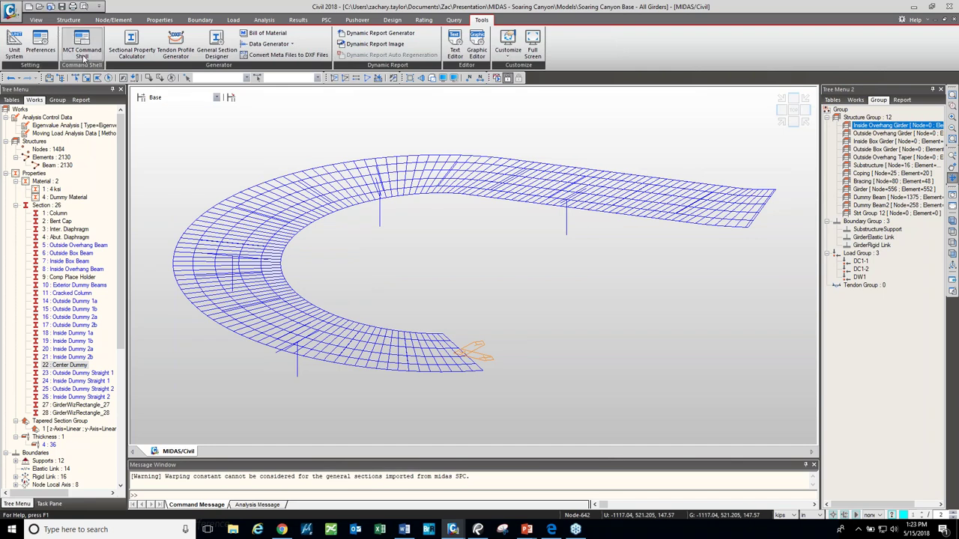
click(43, 20)
click(68, 20)
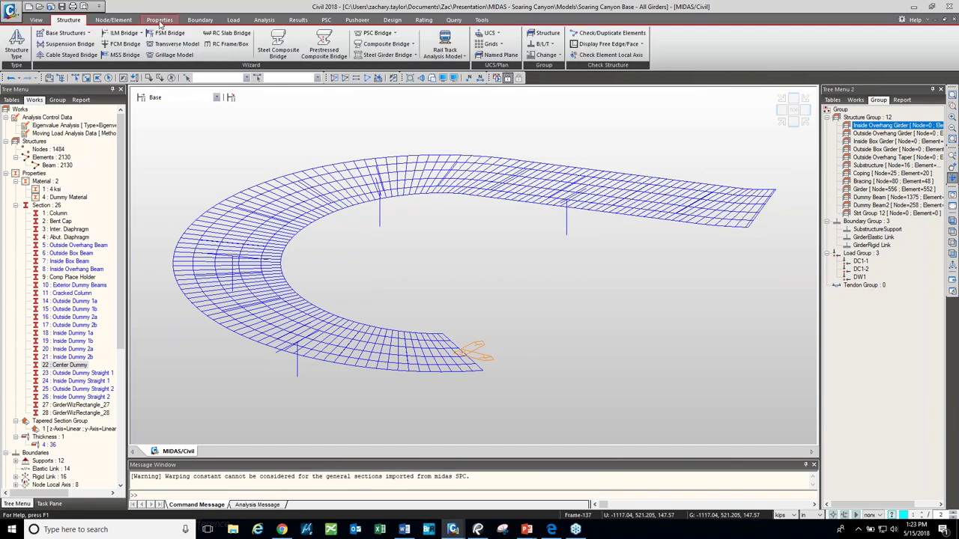
click(159, 21)
click(204, 45)
click(206, 41)
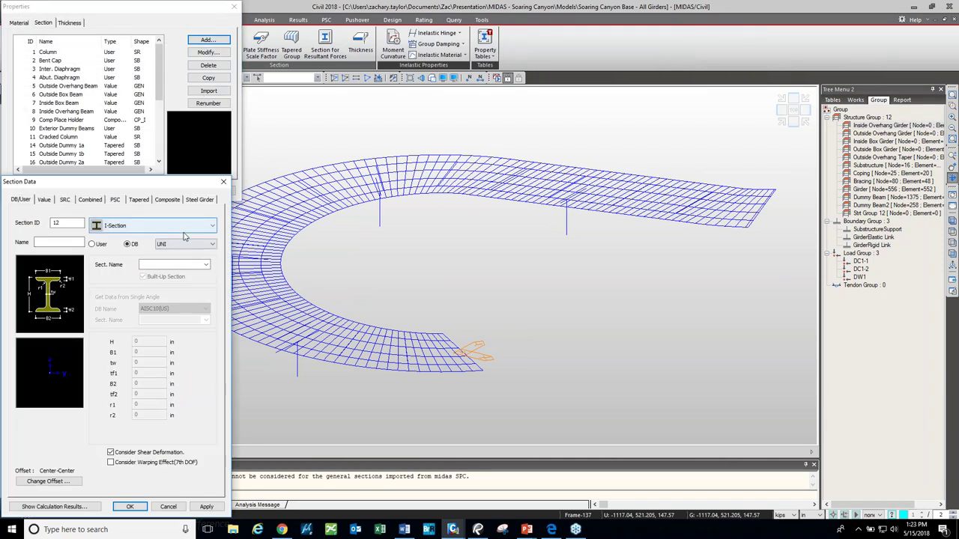
click(222, 181)
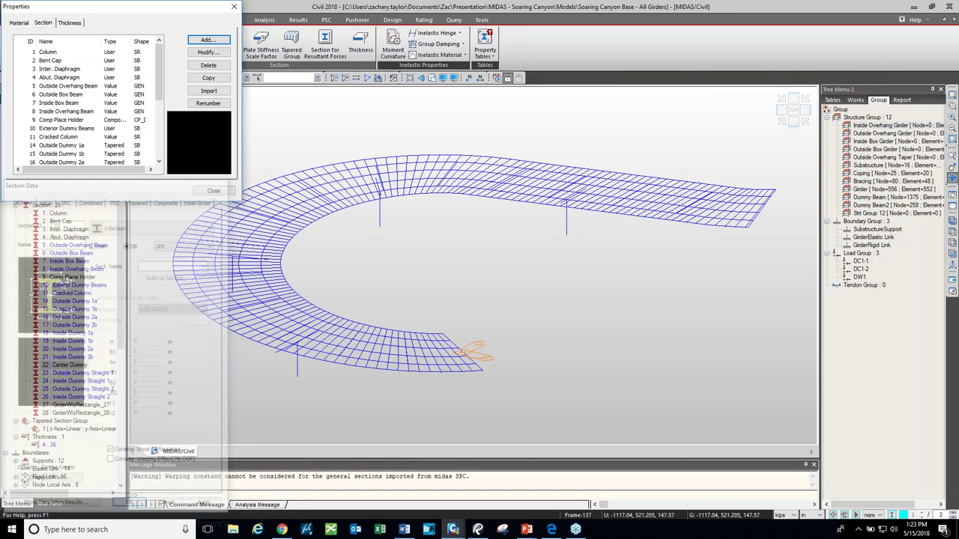
click(234, 6)
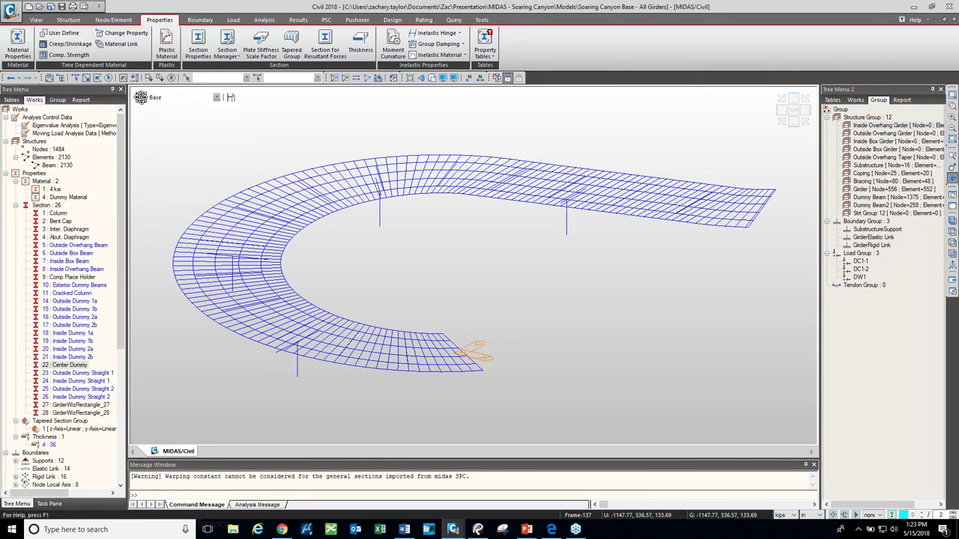
Step: Launch the General Section Designer and open Inside Box Beam.mgs to view its concrete shape
click(482, 19)
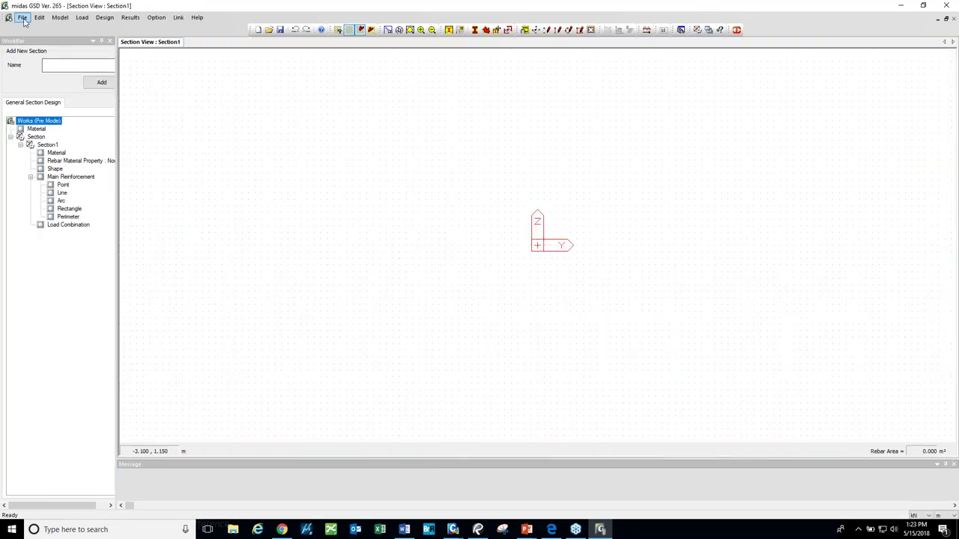
click(22, 17)
click(37, 39)
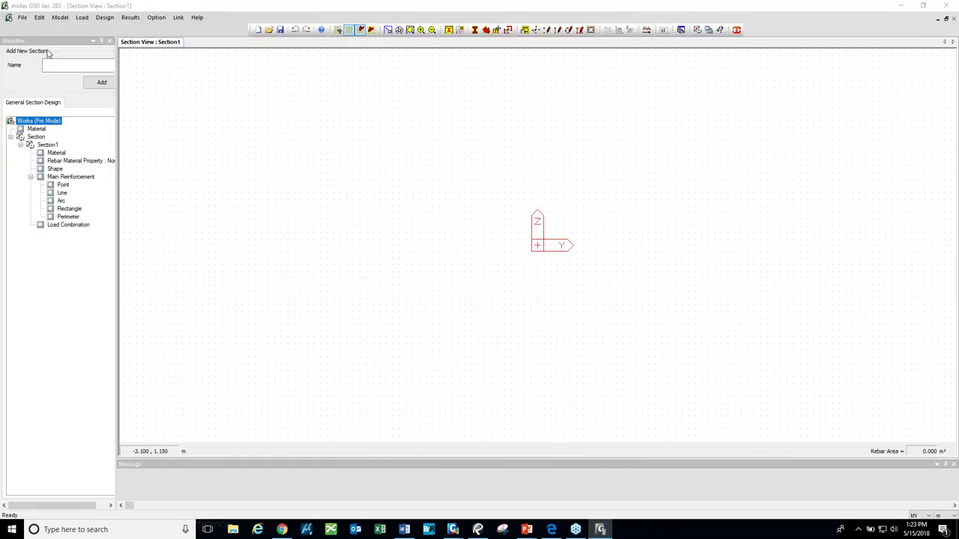
click(131, 81)
click(392, 266)
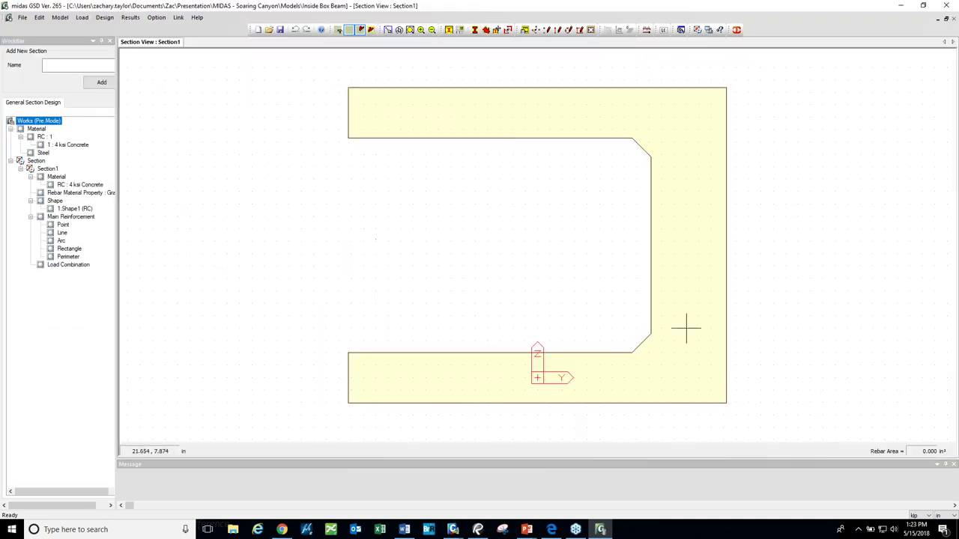
Step: Open Inside Overhang Beam.mgs and review the coordinates of its Shape1, leaving them unmodified
click(22, 17)
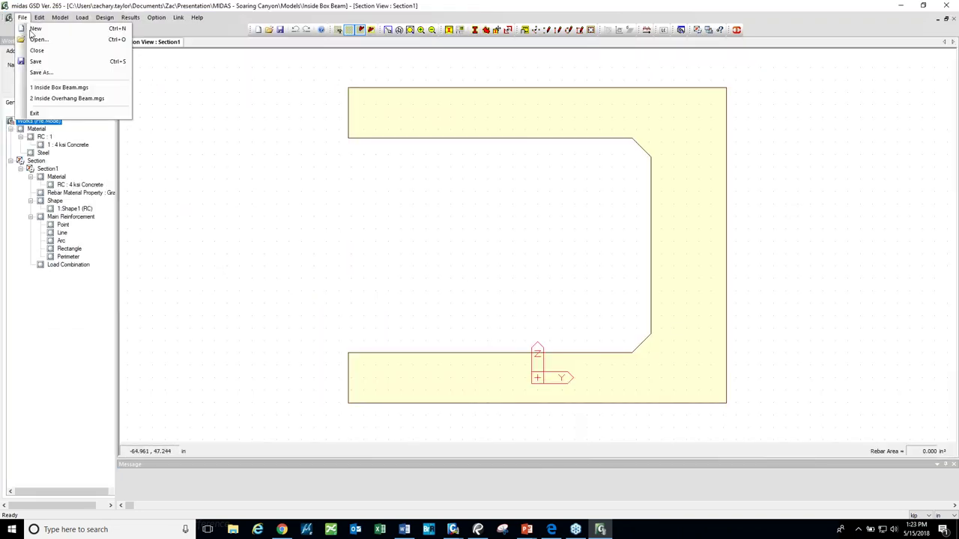
click(35, 40)
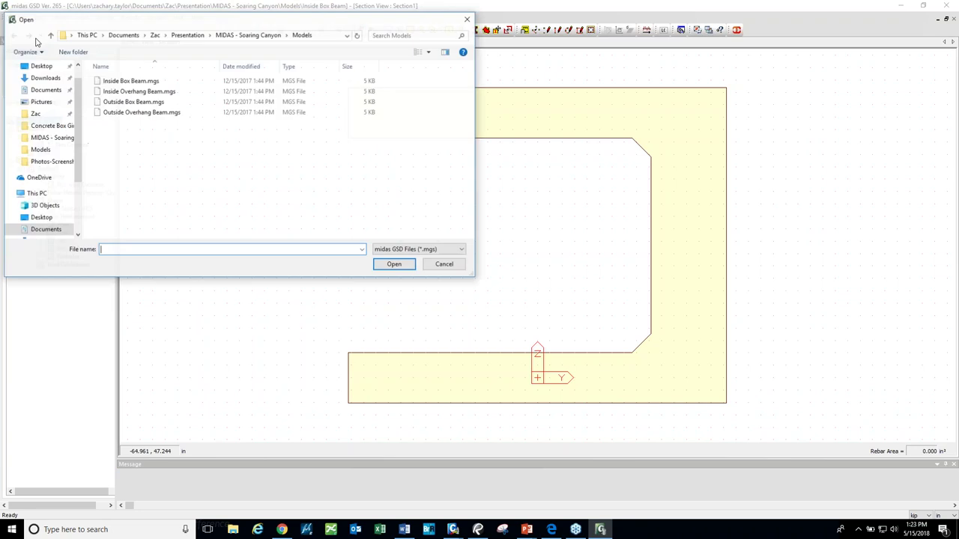
click(139, 92)
click(394, 263)
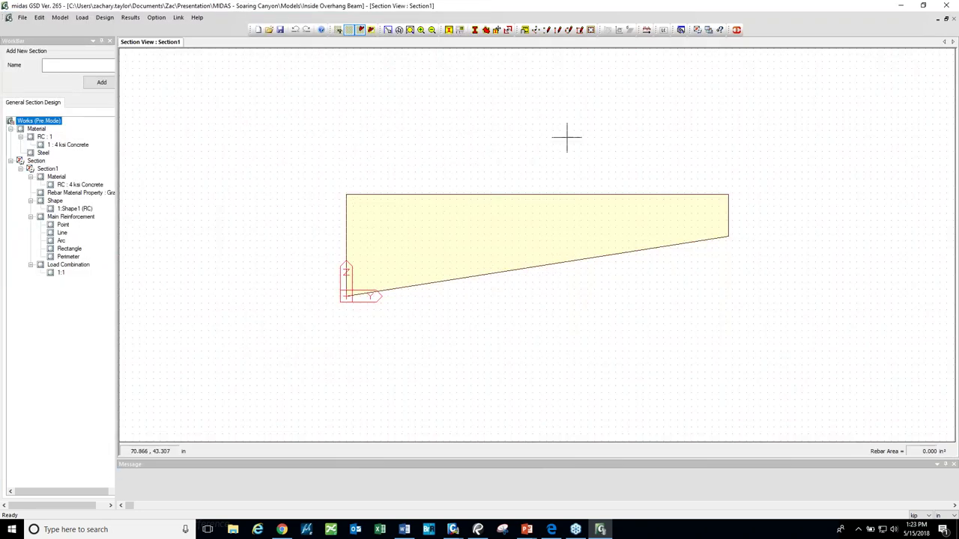
right_click(85, 210)
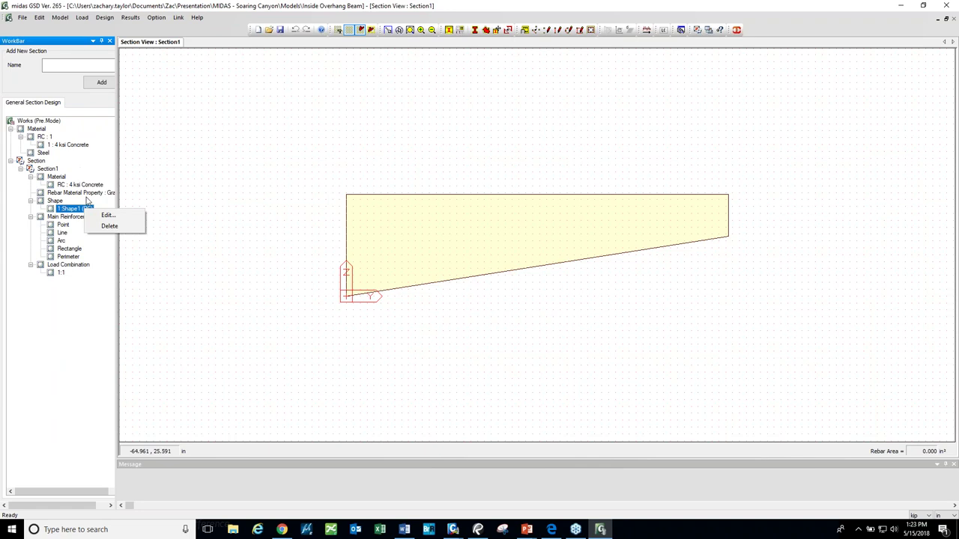
click(107, 216)
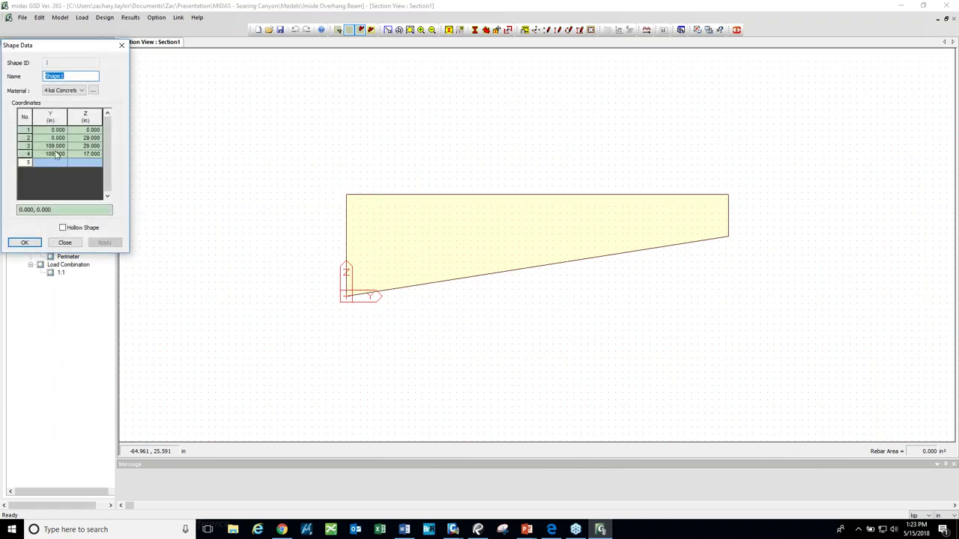
click(122, 47)
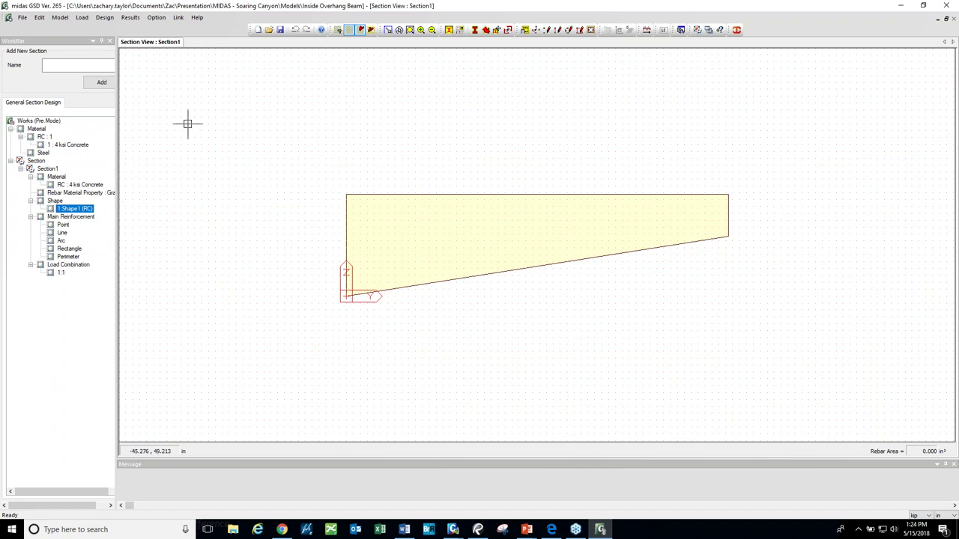
Step: Review the existing section files through the export to MIDAS section file (*.sec), without exporting the Inside Overhang Beam
click(39, 18)
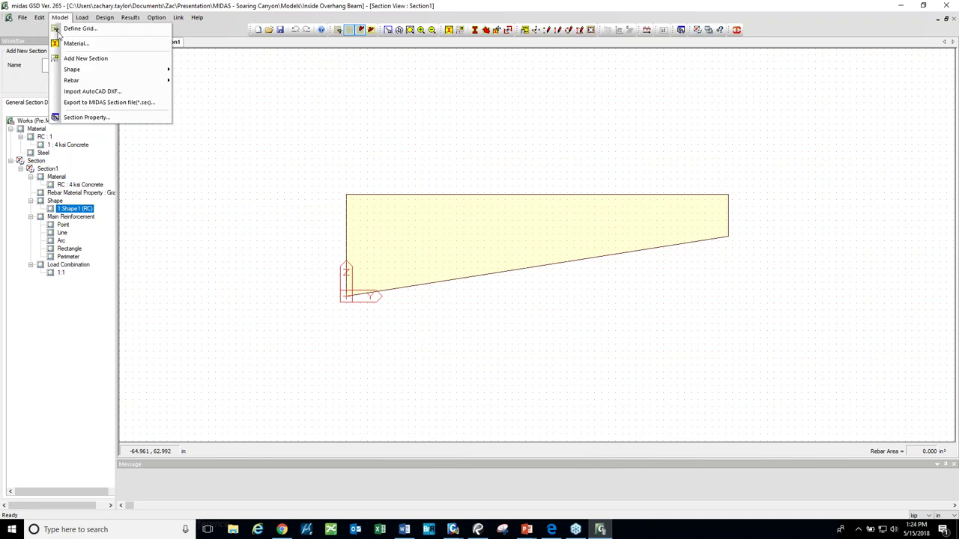
click(92, 107)
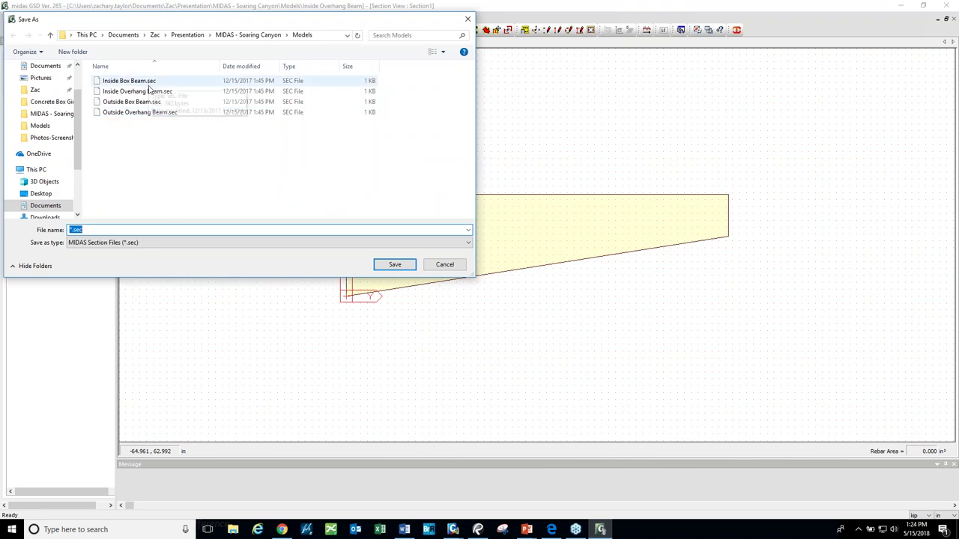
click(444, 265)
Step: Switch back to MIDAS Civil and assign the Inside Overhang Beam section to all elements of the Inside Overhang Girder group
key(alt+Tab)
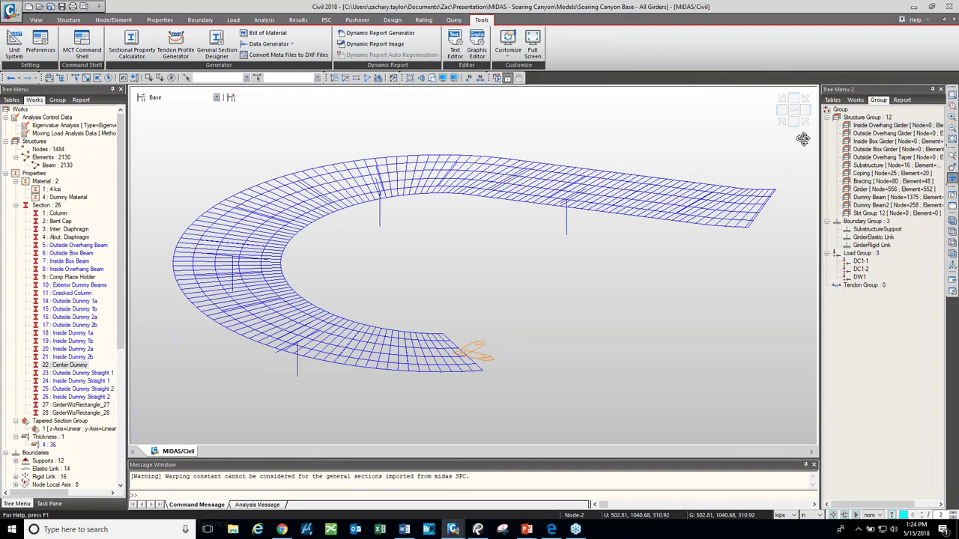
right_click(627, 83)
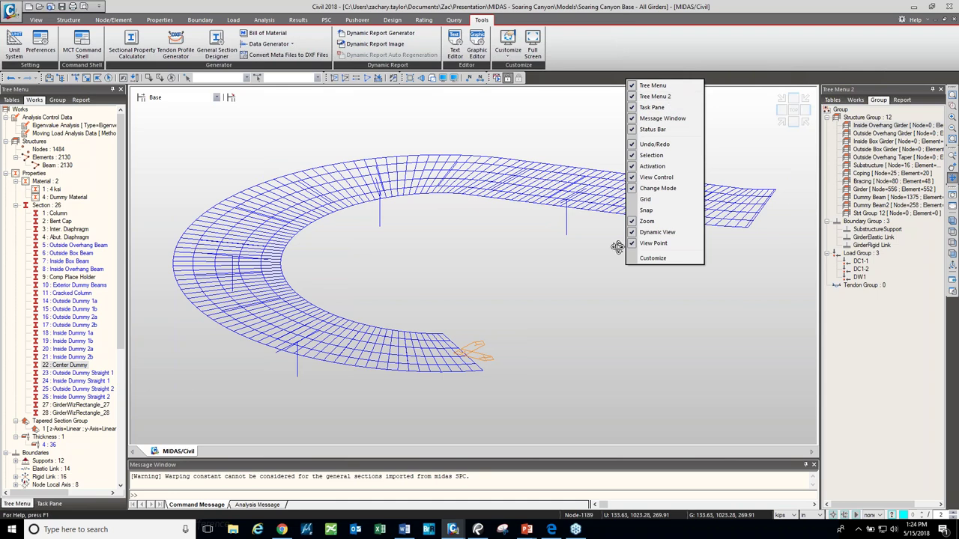
click(76, 84)
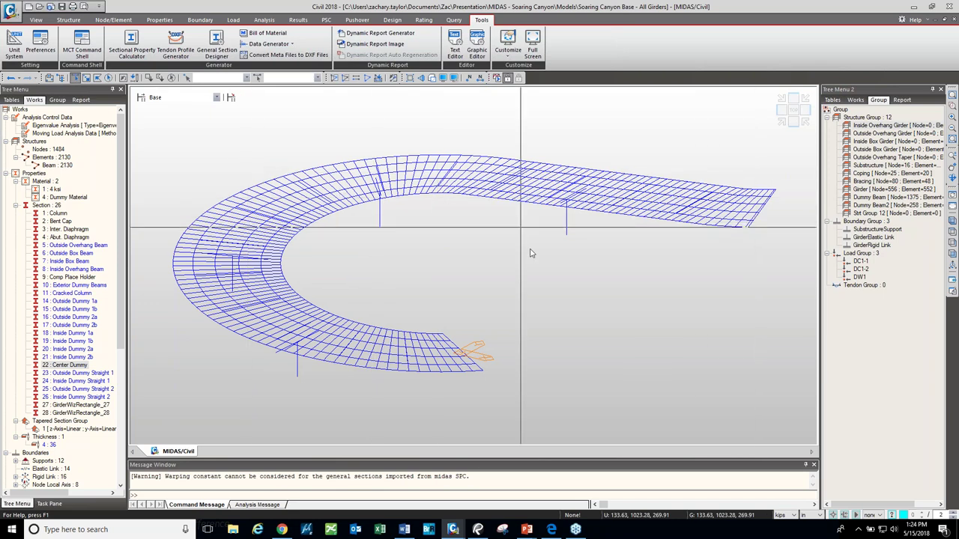
right_click(868, 125)
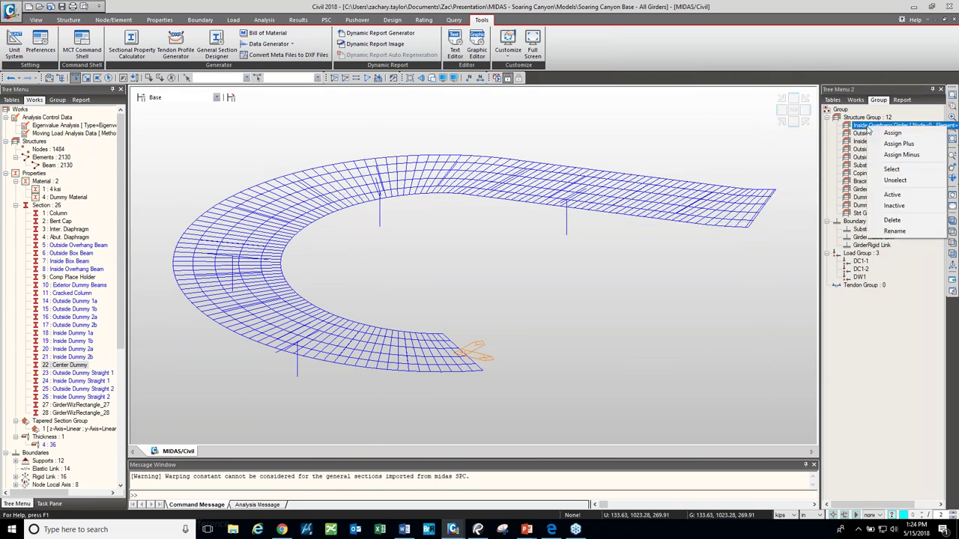
click(891, 169)
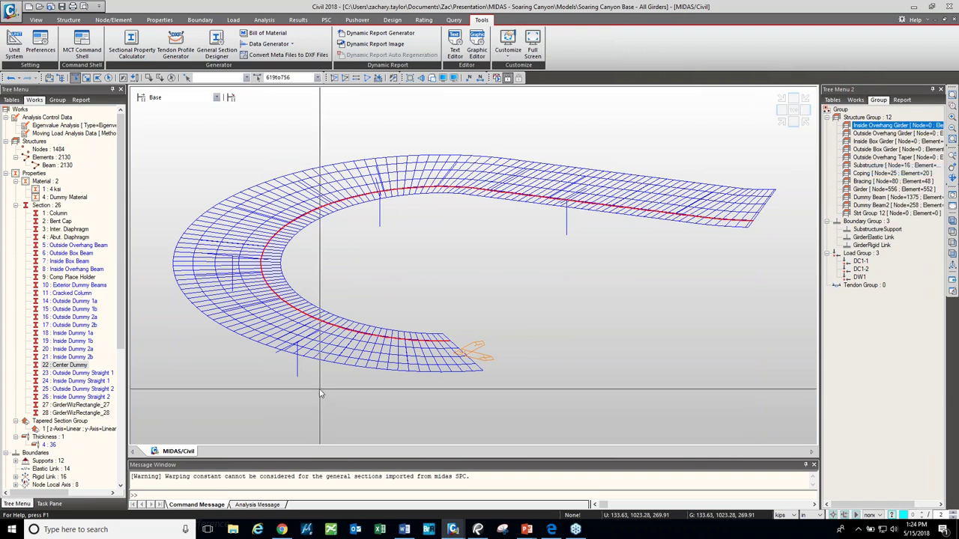
right_click(87, 271)
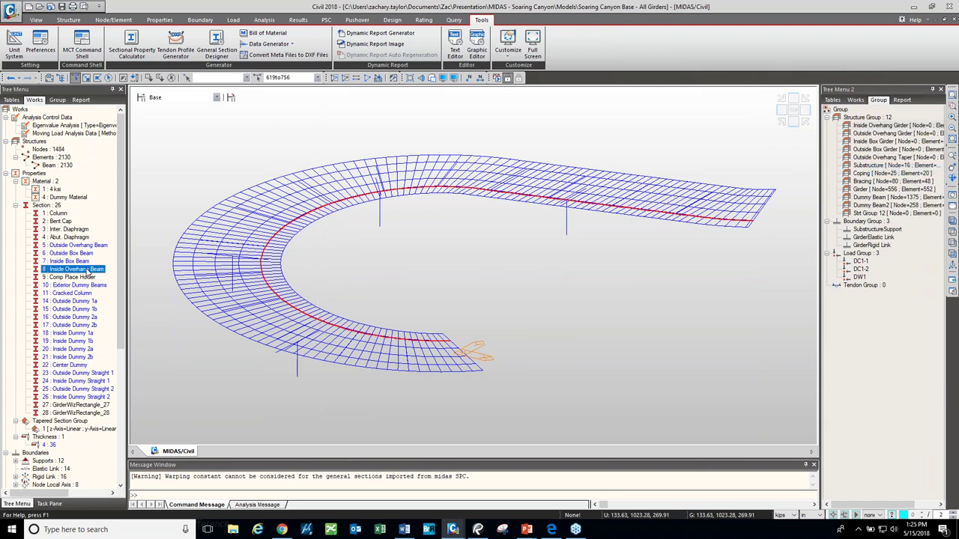
click(112, 275)
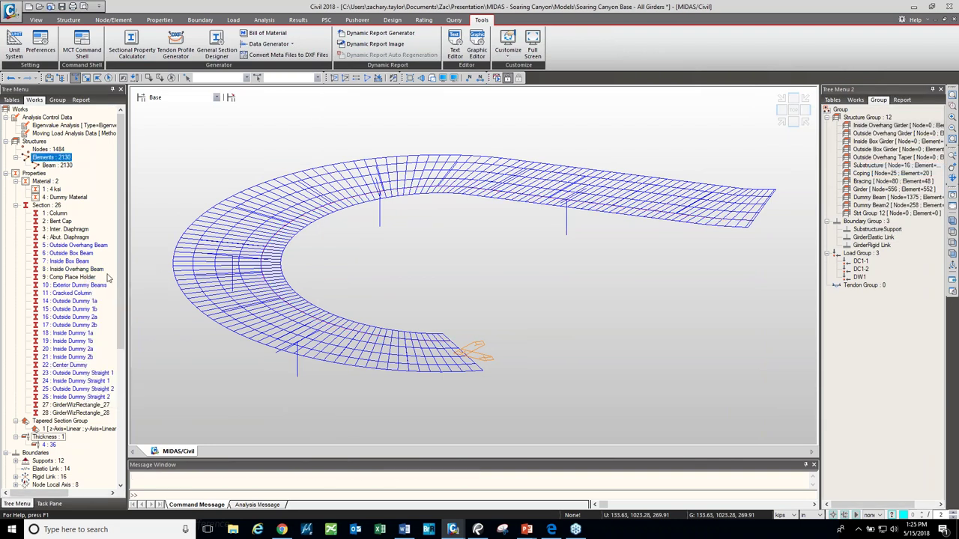
Step: Activate only the Inside Overhang Girder group and display its elements with solid section shapes to inspect the assigned section
right_click(895, 125)
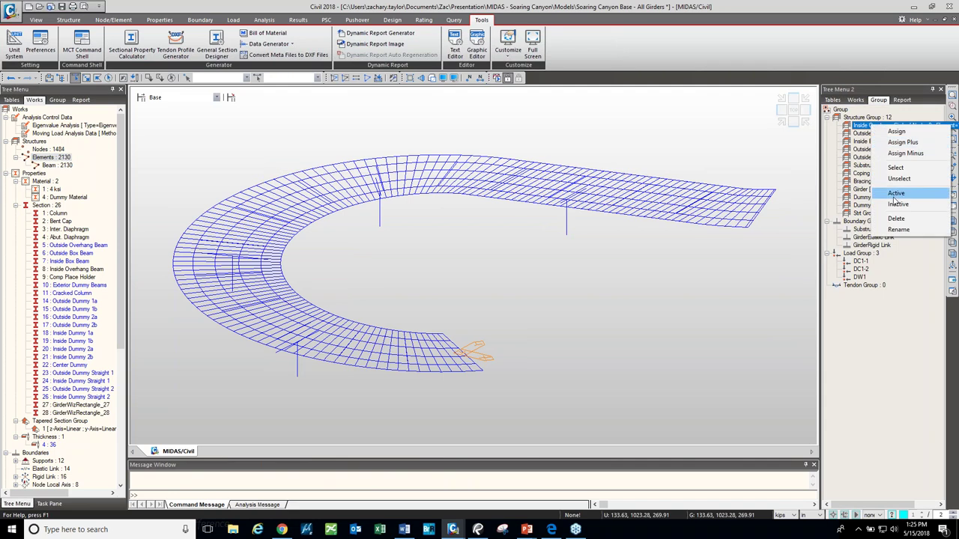
click(895, 195)
click(431, 78)
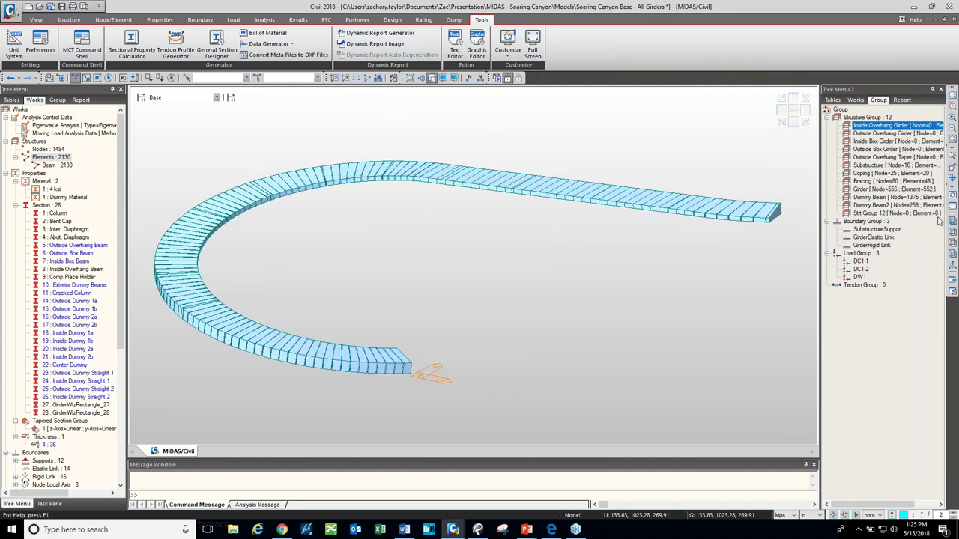
click(951, 178)
mouse_move(752, 343)
mouse_down()
mouse_move(696, 317)
mouse_move(701, 328)
mouse_move(776, 331)
mouse_move(767, 335)
mouse_up()
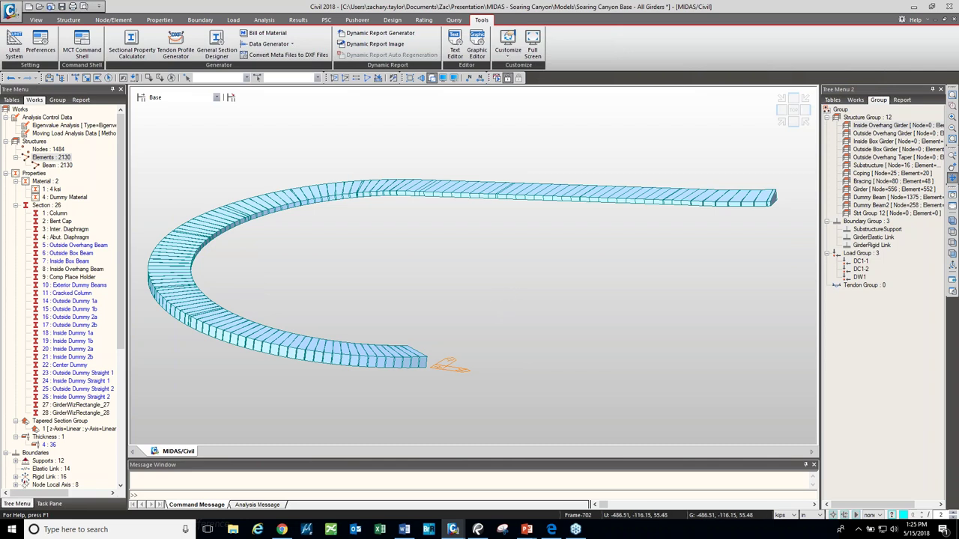
Step: Activate only the Dummy Beam structure group in the model view
click(405, 530)
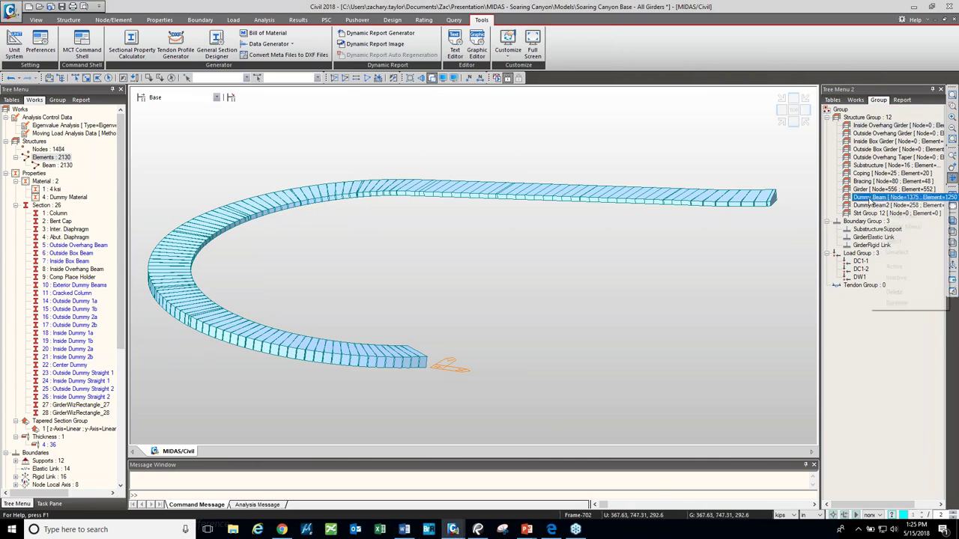
right_click(883, 198)
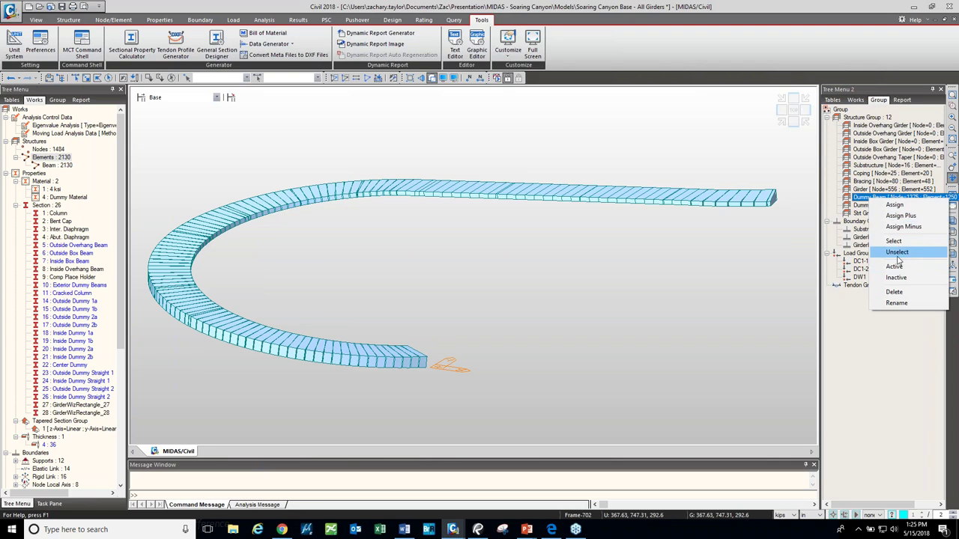
click(896, 268)
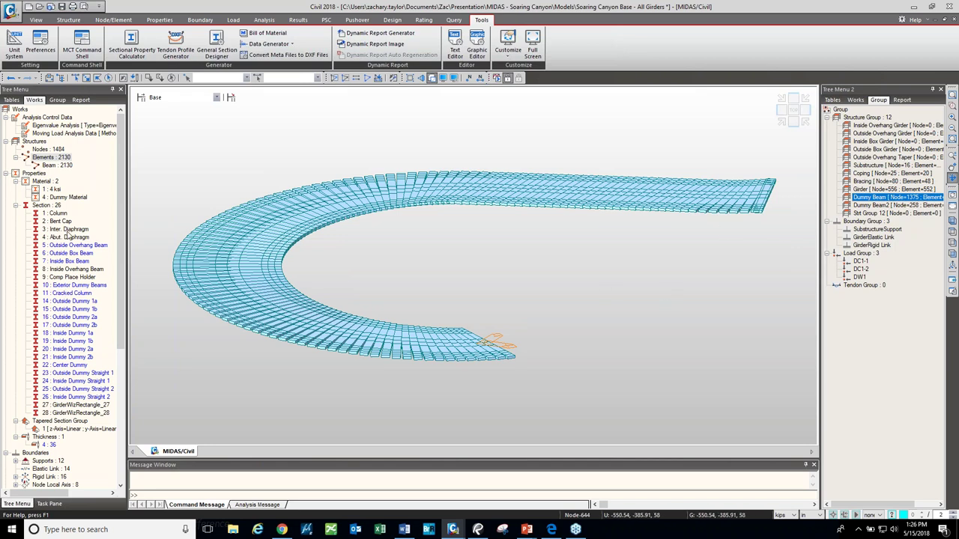
Step: Review the tapered Solid Rectangle inputs for a new section, including the i-end and j-end dimensions, without adding the section
right_click(56, 206)
click(76, 216)
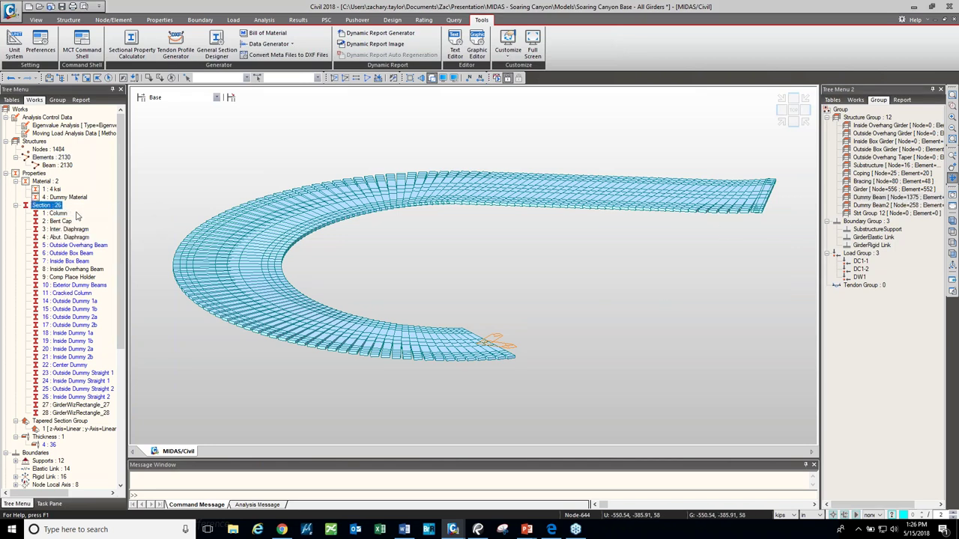
click(493, 113)
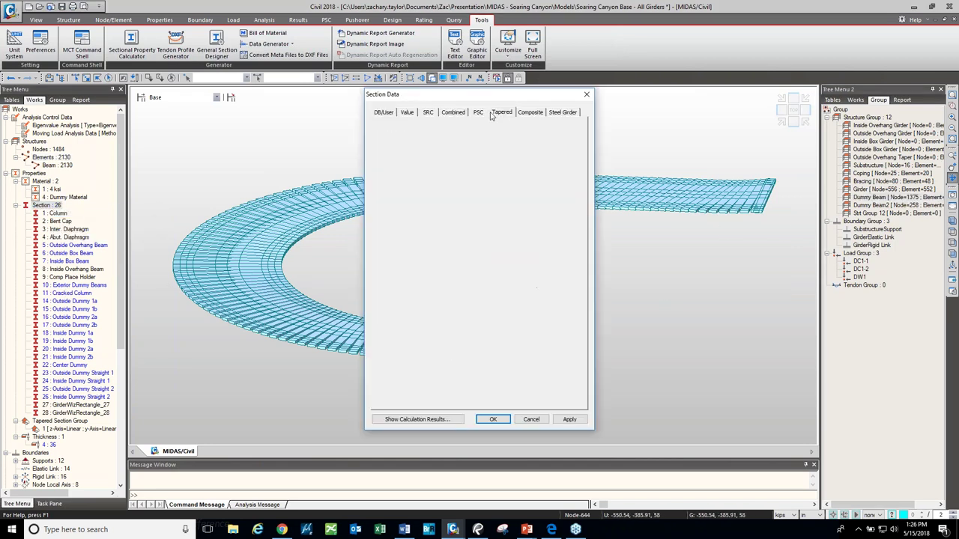
click(495, 138)
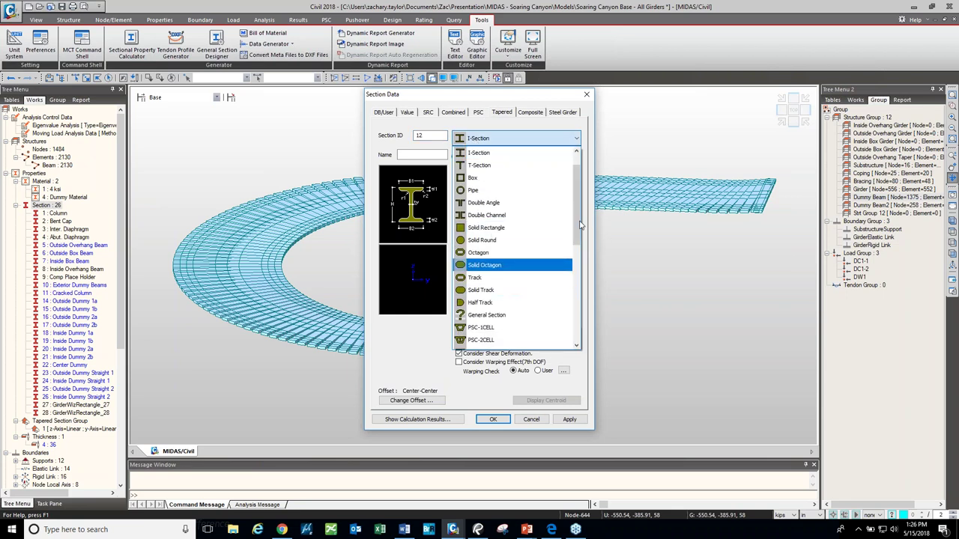
click(495, 229)
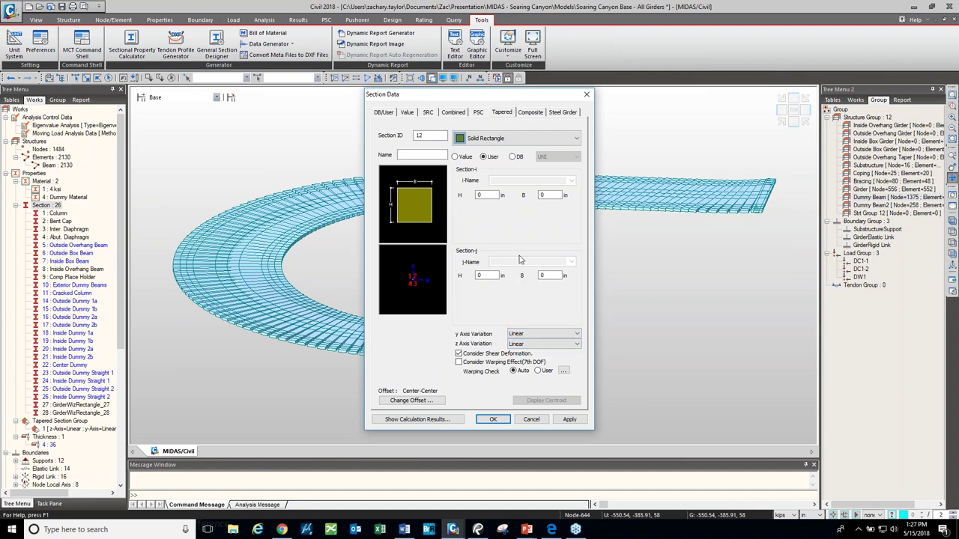
click(487, 195)
click(586, 94)
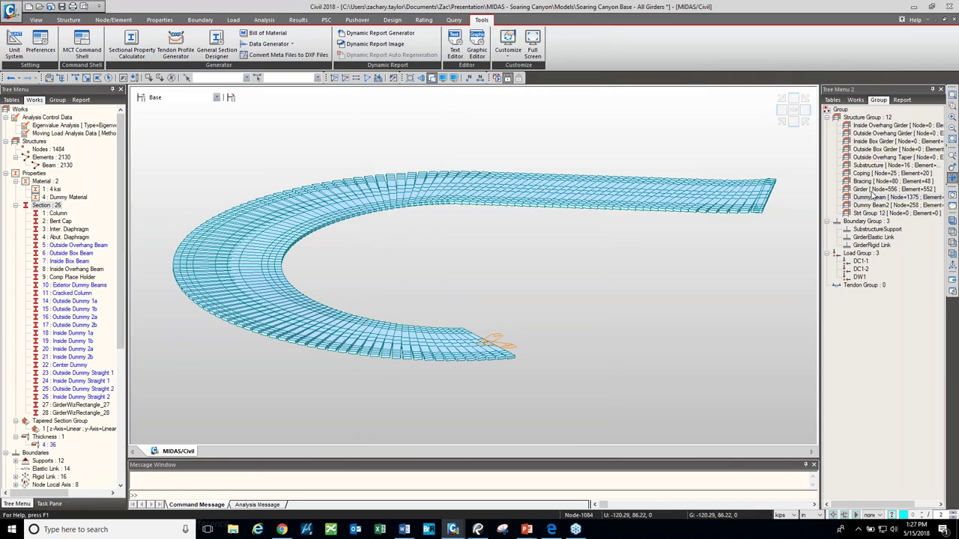
Step: Assign the Outside Dummy 2a section to all elements of the Outside Overhang Taper group and inspect the result
right_click(872, 158)
click(896, 201)
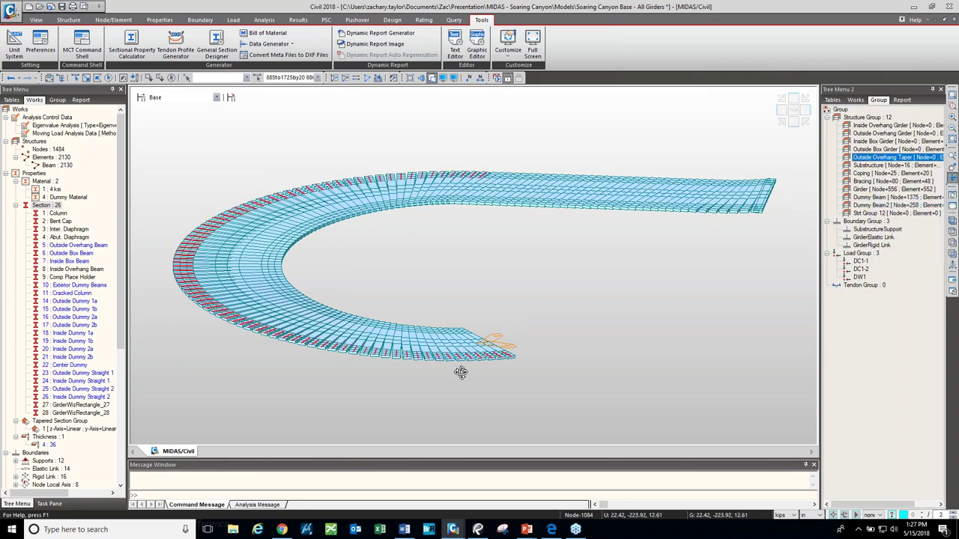
right_click(91, 319)
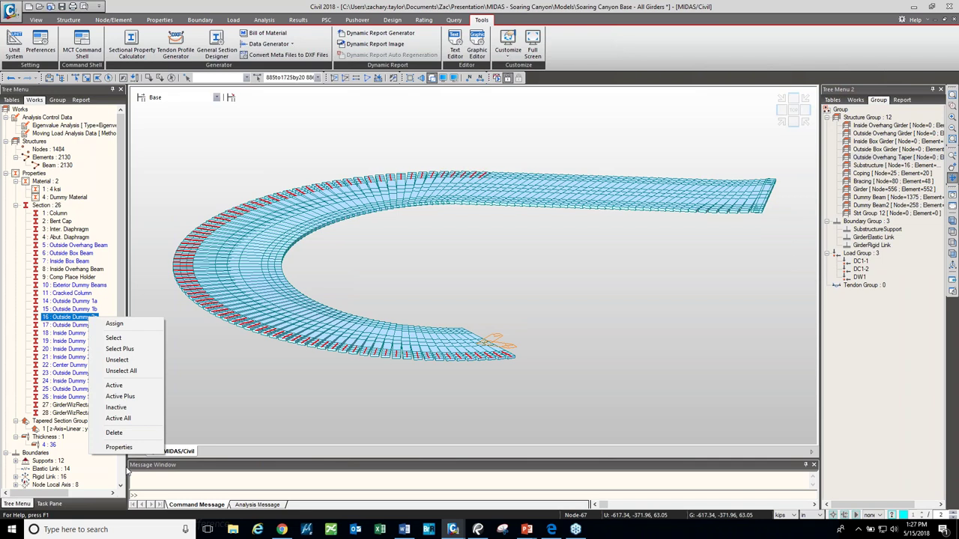
click(114, 324)
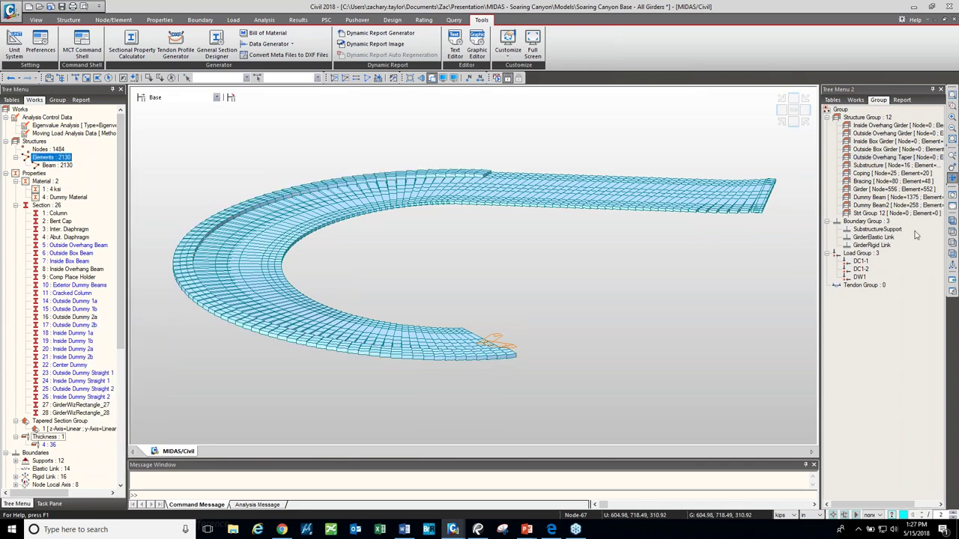
drag(662, 348, 543, 344)
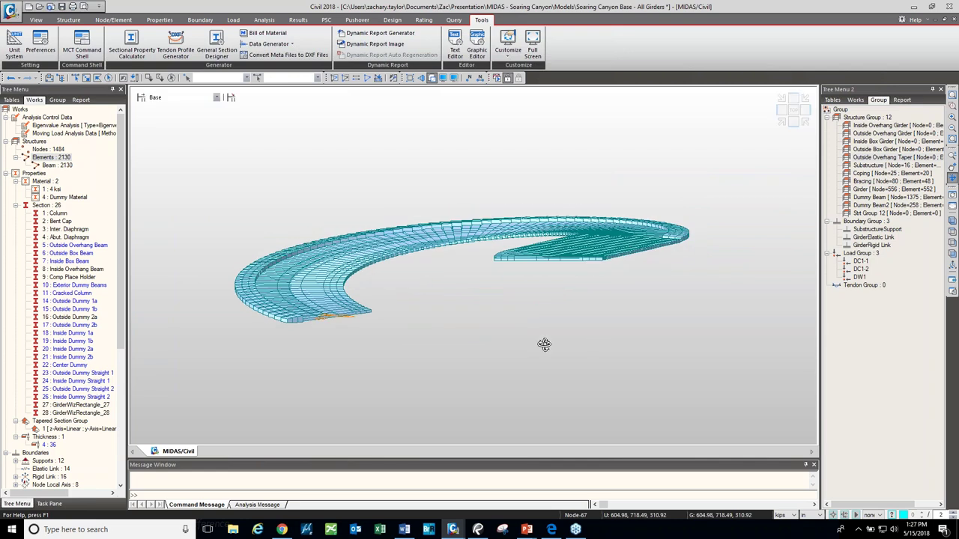
Step: Delete the existing tapered section group with linear z-axis and y-axis variation and inspect the outside overhang elements
right_click(102, 429)
click(125, 403)
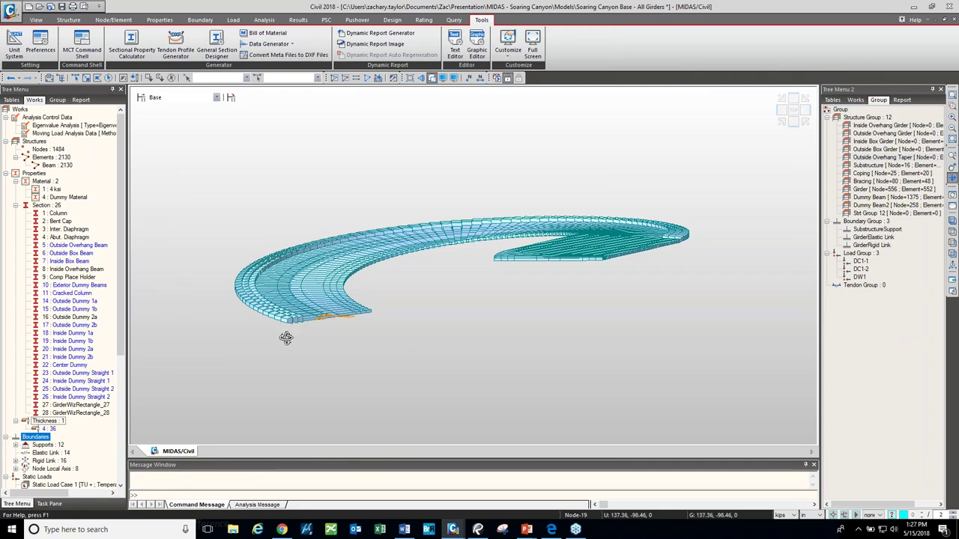
mouse_move(285, 336)
mouse_down()
mouse_move(248, 327)
mouse_move(298, 336)
mouse_up()
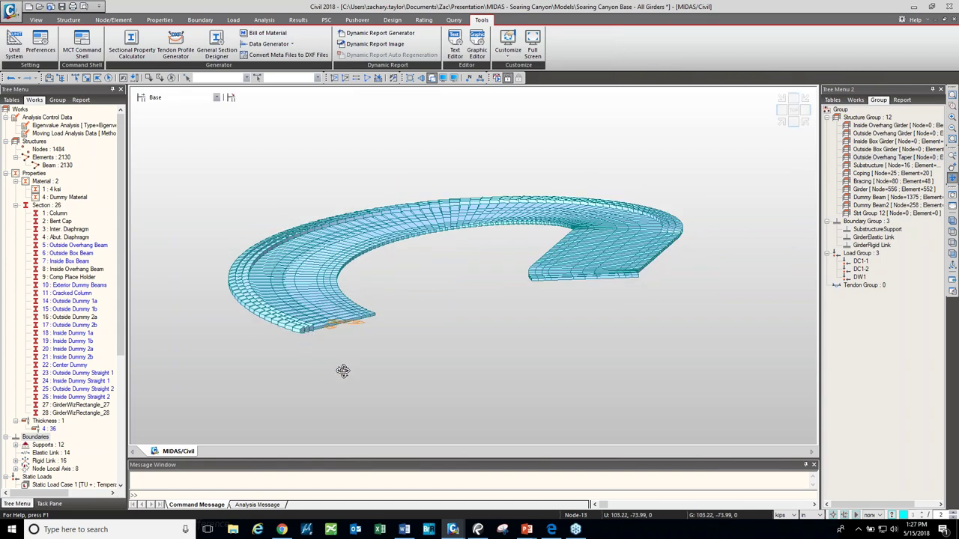
Step: Create tapered section group 1 from the Outside Overhang Taper elements with linear z-axis and y-axis variation, and inspect the taper
click(884, 157)
right_click(881, 157)
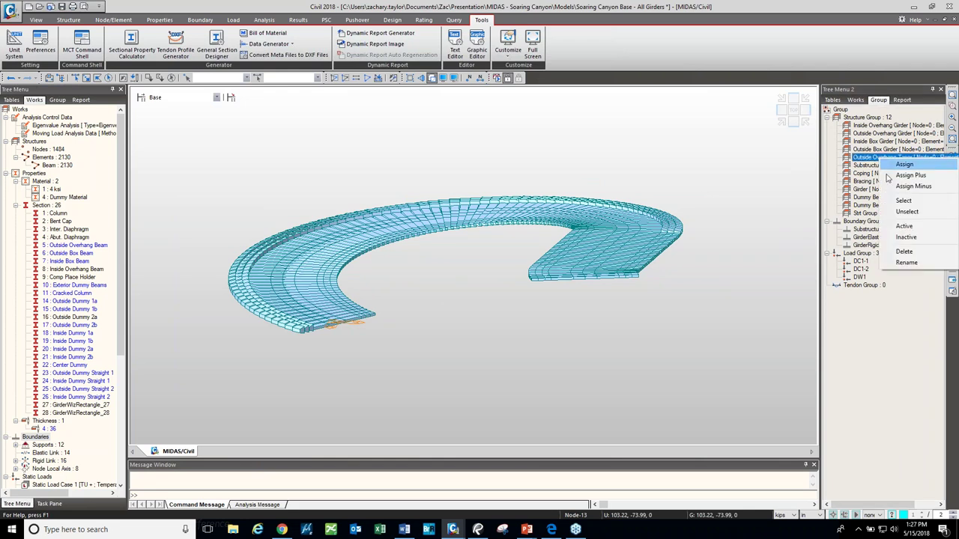
click(904, 200)
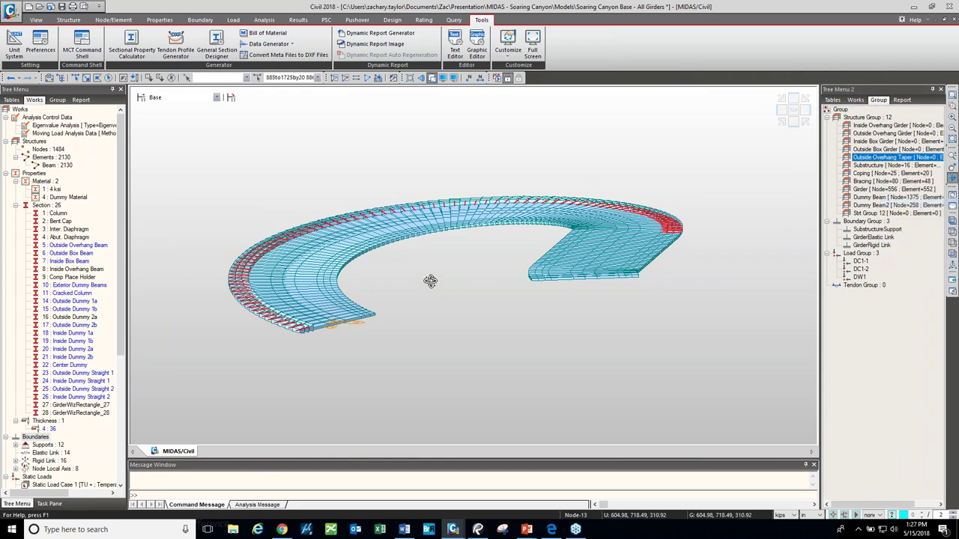
click(160, 20)
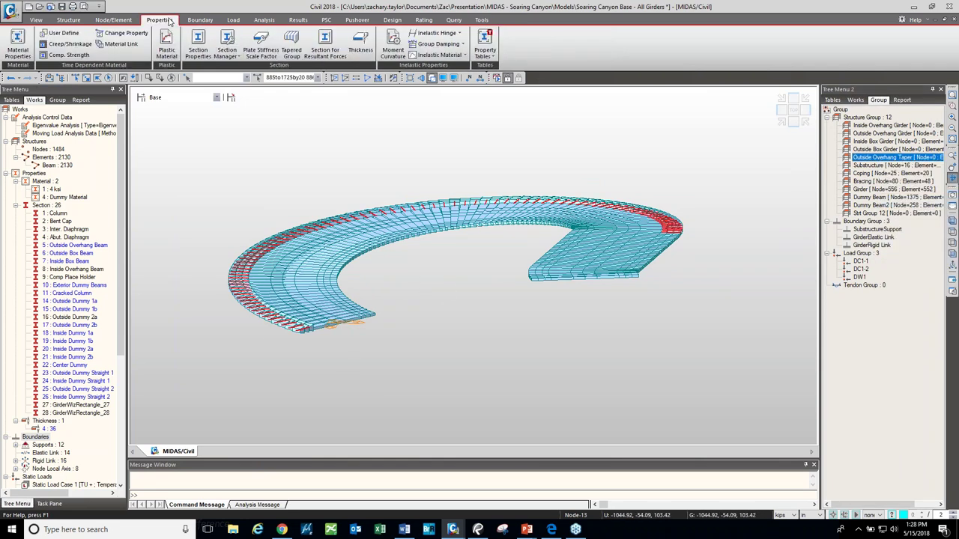
click(291, 45)
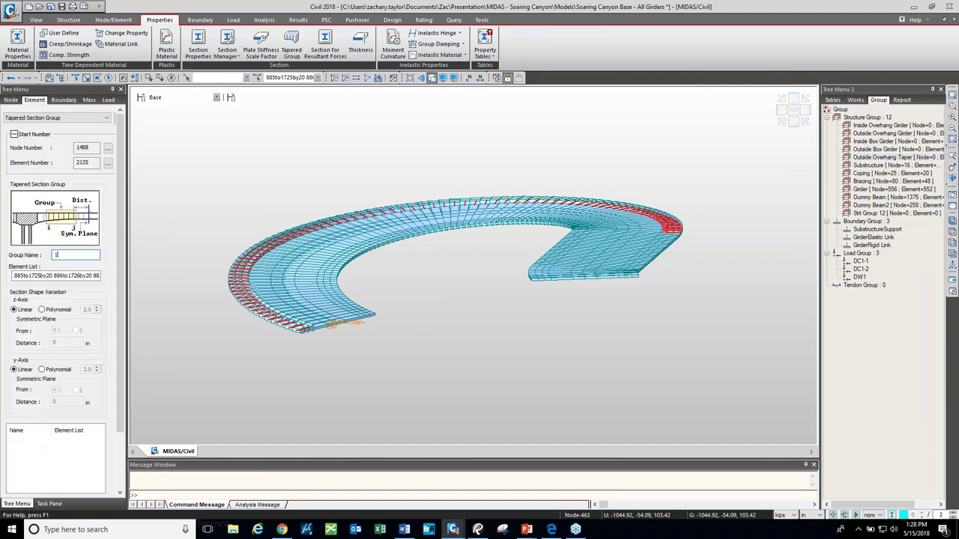
scroll(120, 225, down, 3)
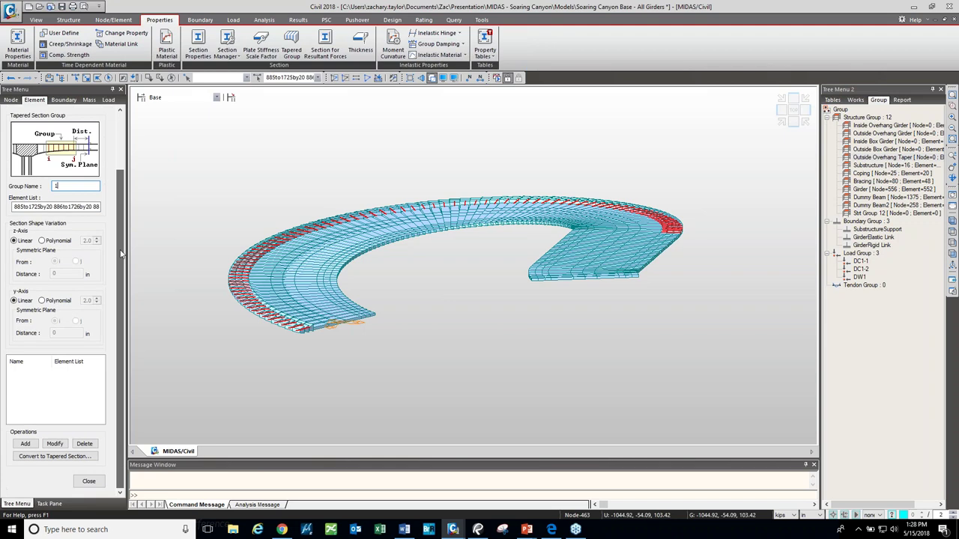
click(26, 444)
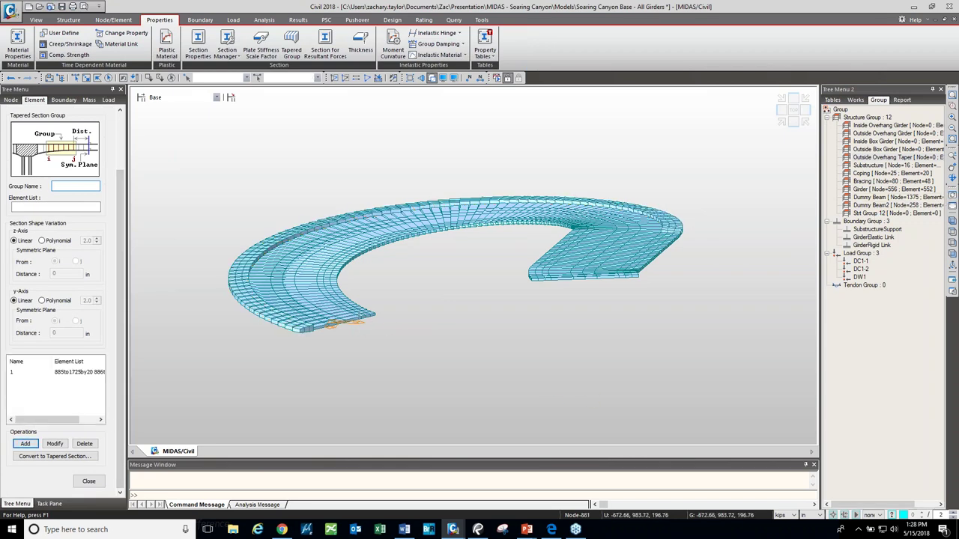
click(952, 179)
drag(634, 381, 712, 394)
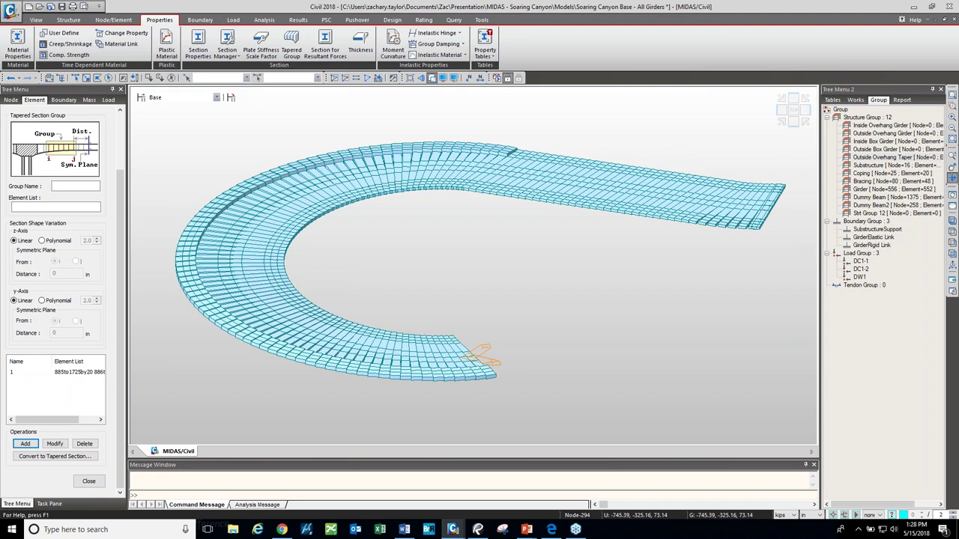
key(alt+Tab)
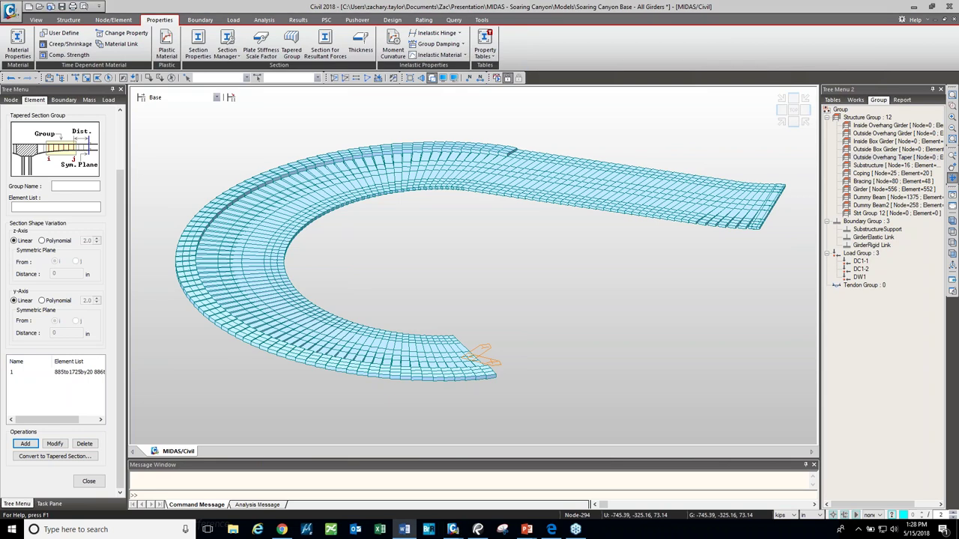